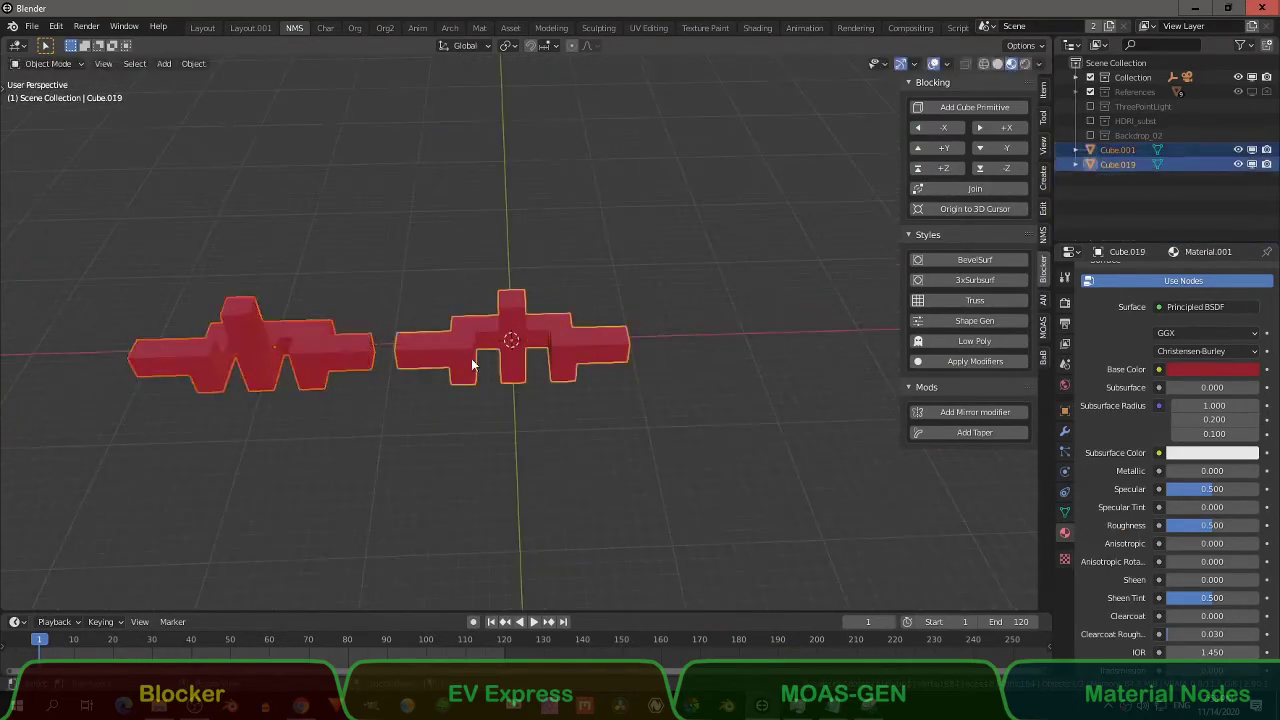
# Zoom in on the red blocky shapes and generate a new random shape variant
pyautogui.moveTo(643, 290); pyautogui.dragTo(570, 320, button='middle')
pyautogui.scroll(3, 570, 320)
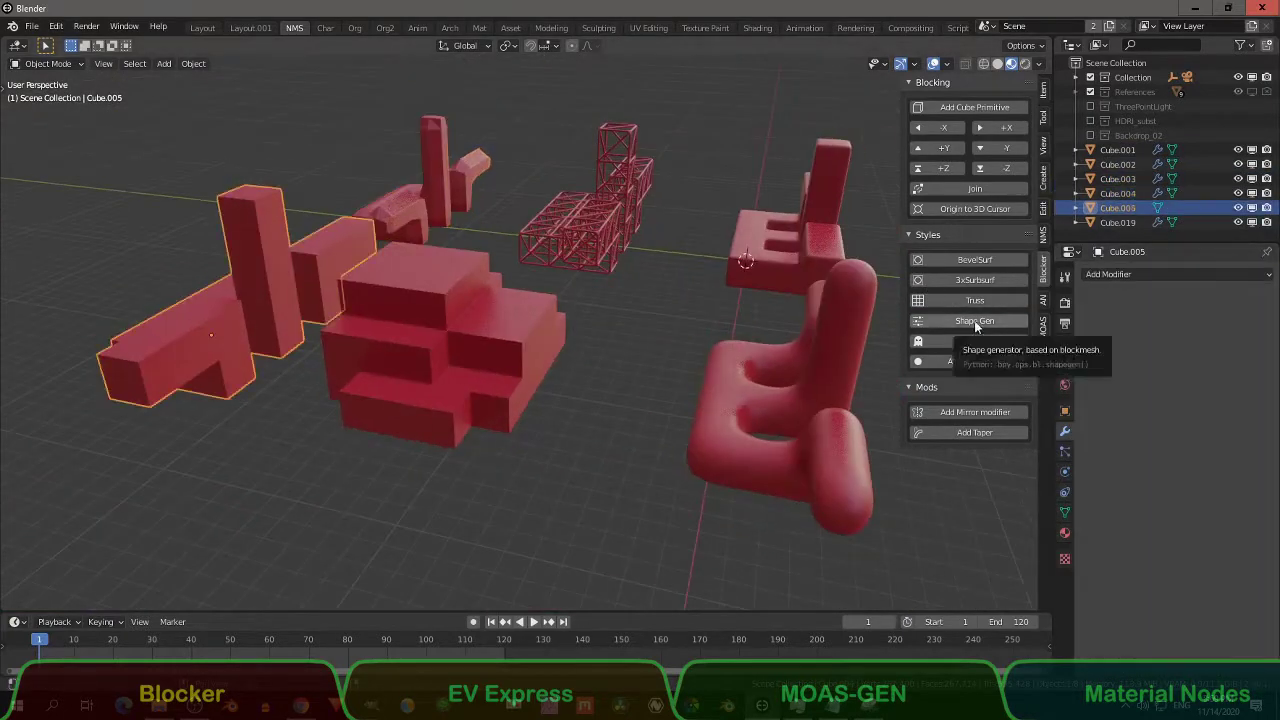
pyautogui.click(962, 323)
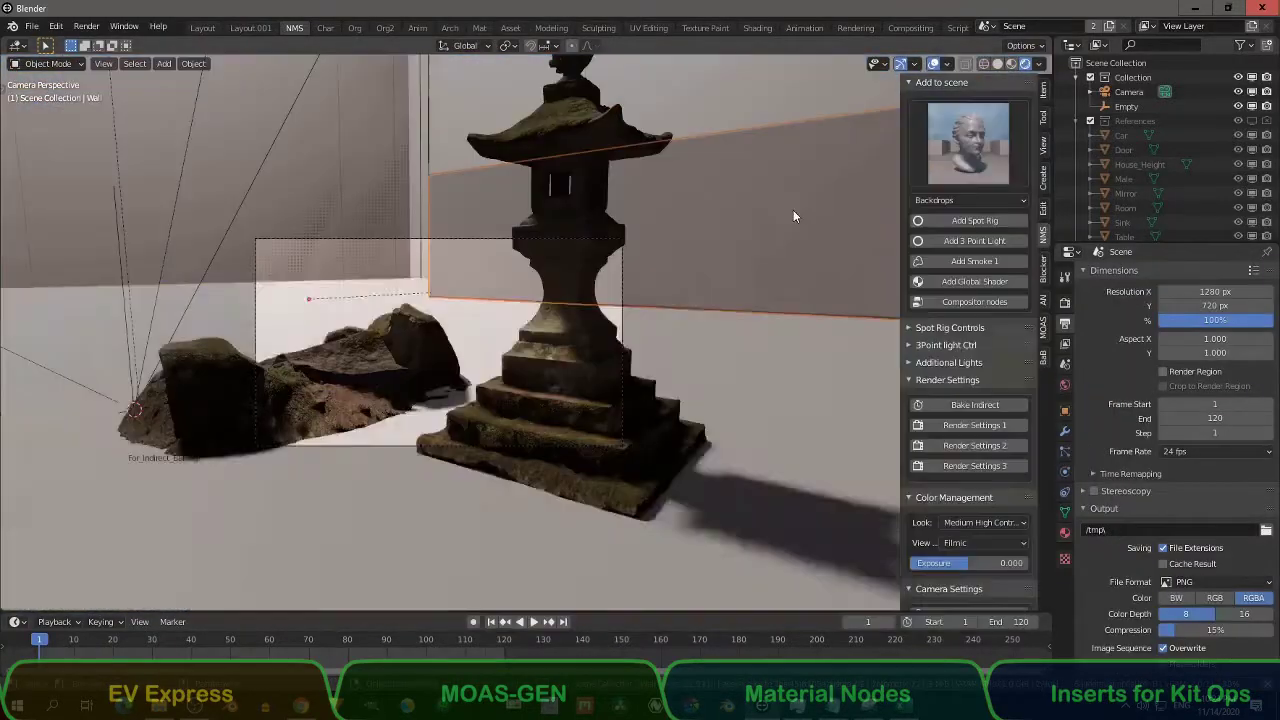
# Delete the selected object, reposition the camera and swing the spot lighting around the lantern
pyautogui.press('x')
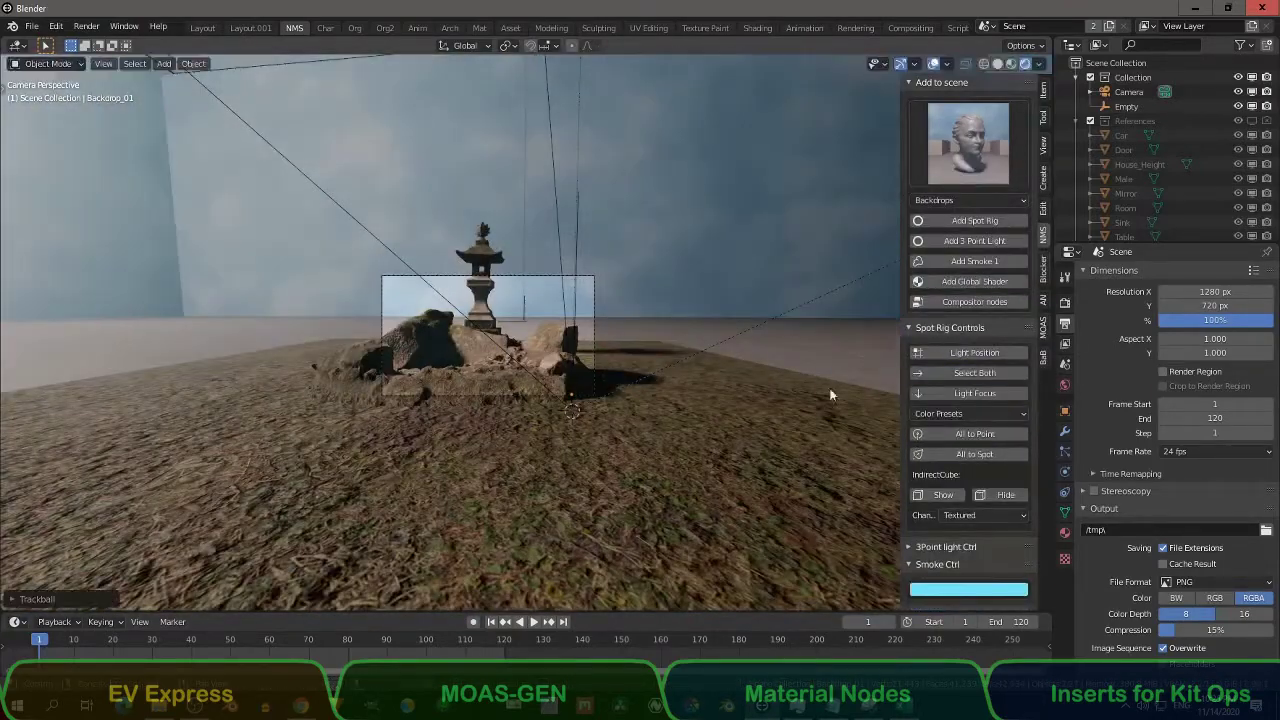
pyautogui.scroll(-9, 965, 465)
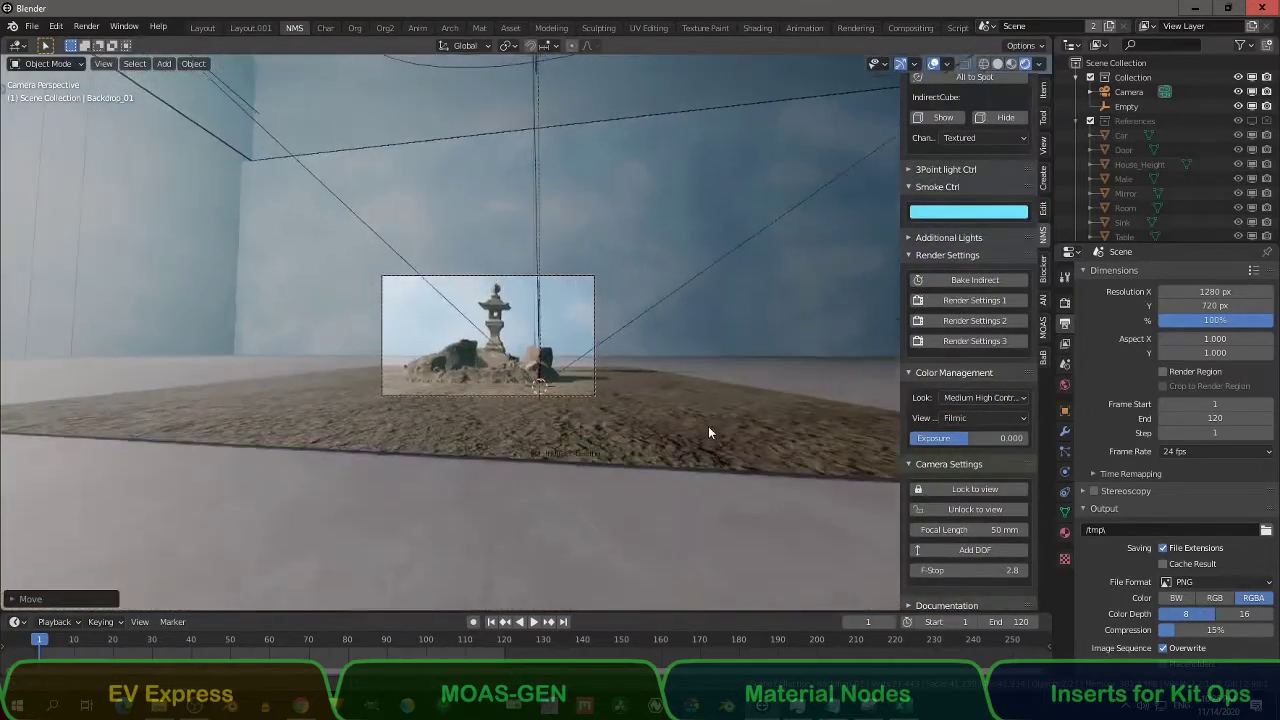
pyautogui.click(700, 398)
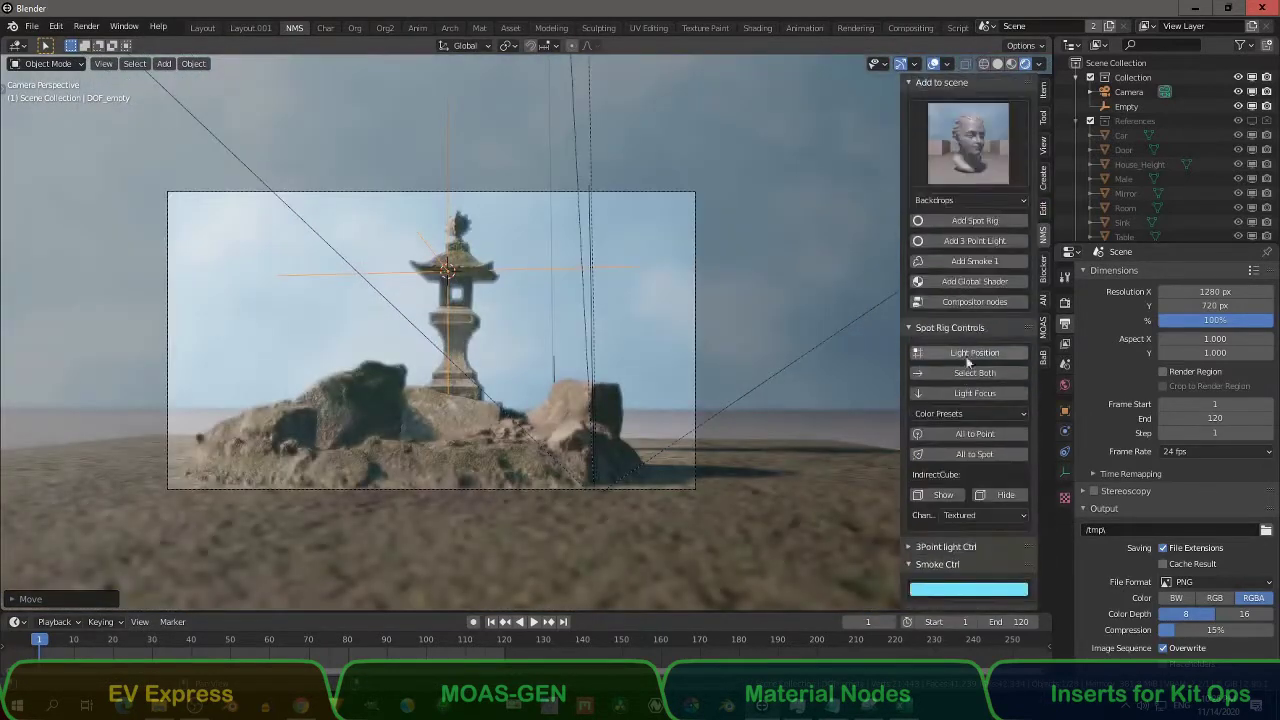
pyautogui.click(970, 353)
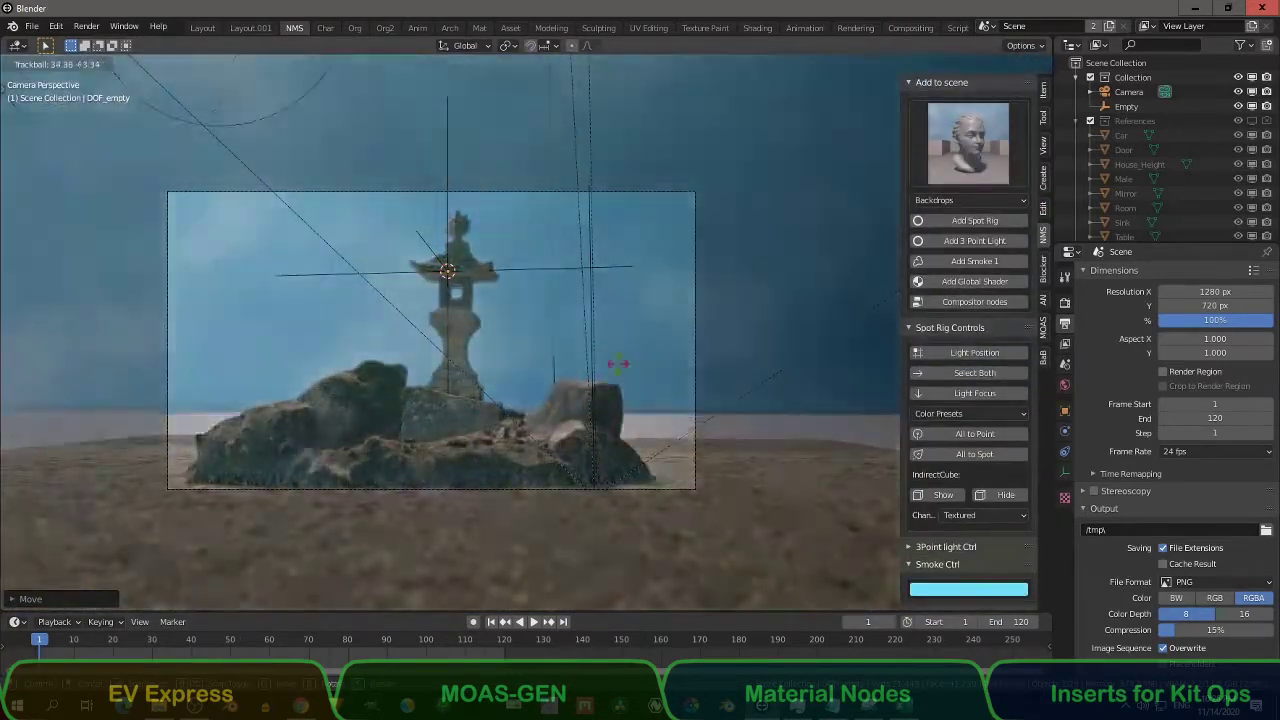
pyautogui.click(968, 520)
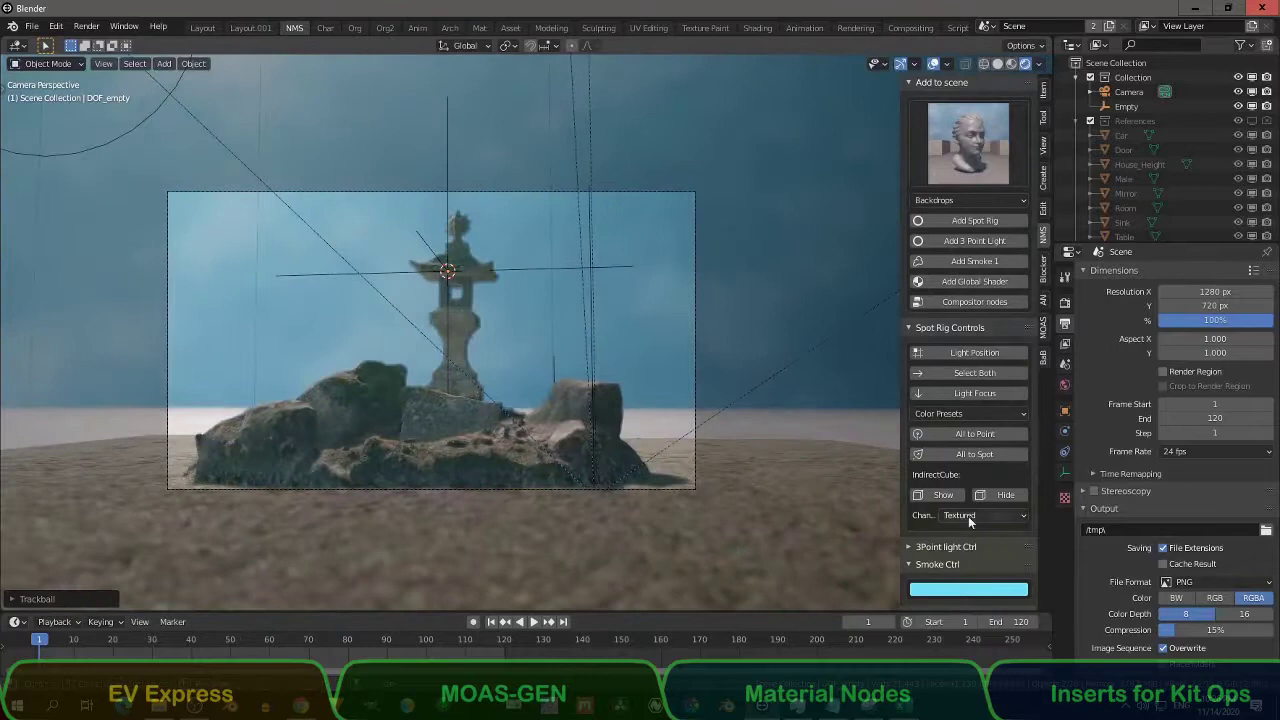
# Select the fill light of the three-point rig and tint it pink-red
pyautogui.click(929, 432)
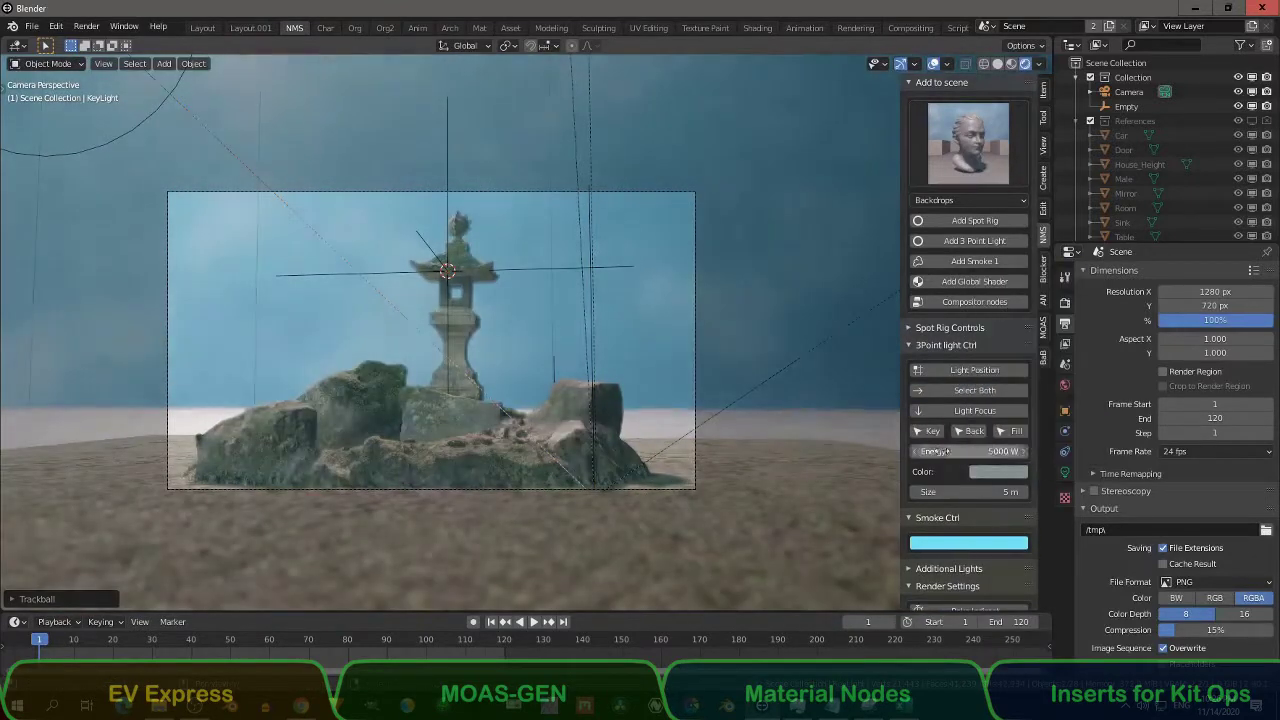
pyautogui.click(997, 471)
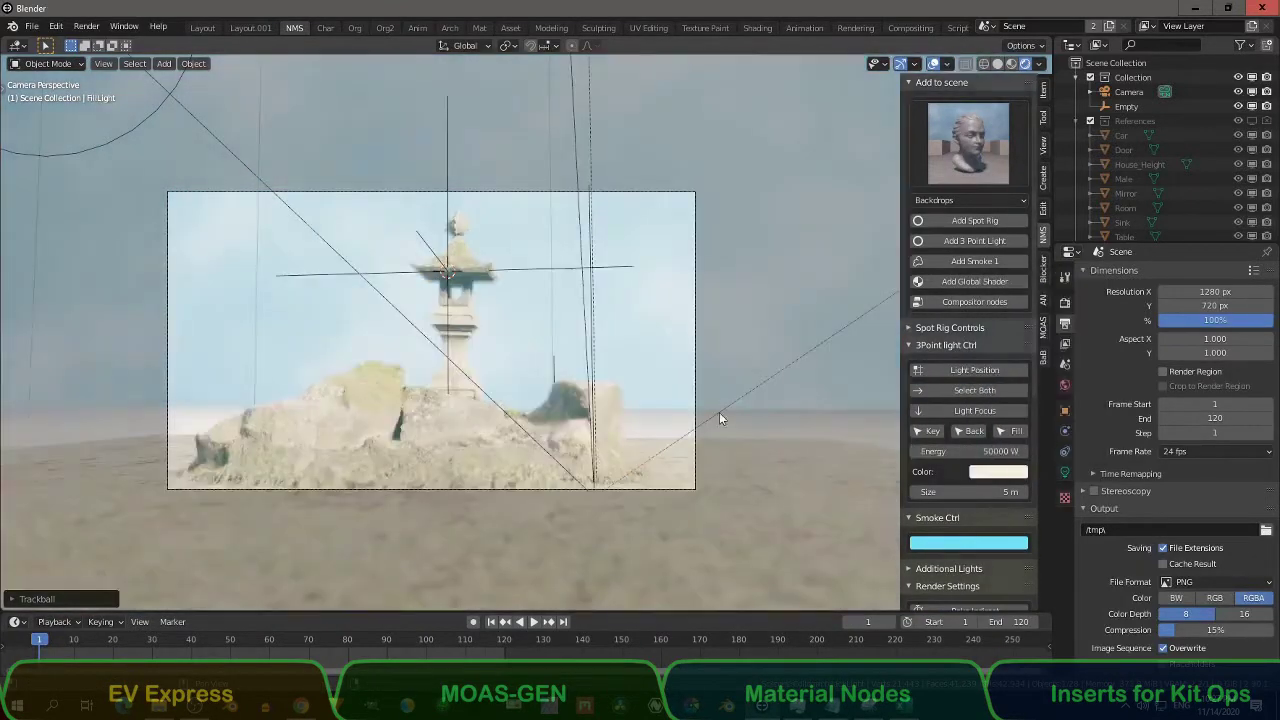
pyautogui.click(1010, 431)
pyautogui.click(997, 471)
pyautogui.moveTo(1028, 321); pyautogui.dragTo(1030, 361)
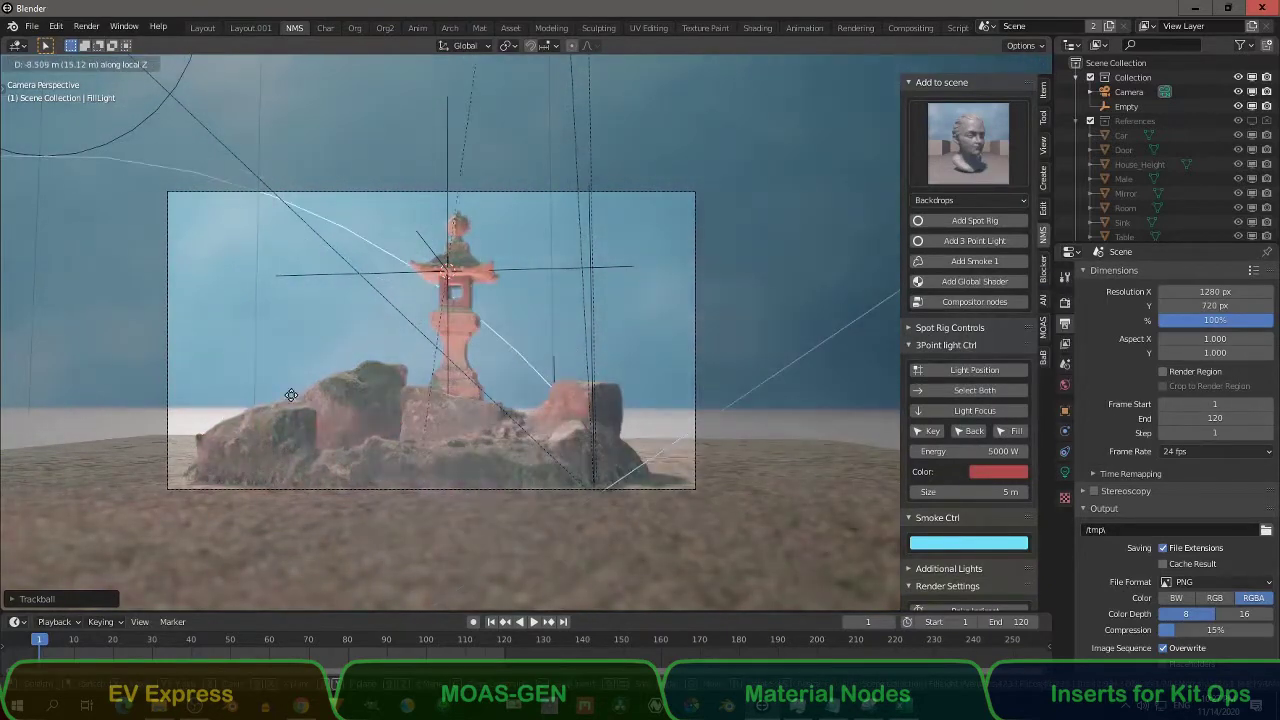
# Check the smoke colour, then set the Color Management look to High Contrast
pyautogui.scroll(-8, 975, 303)
pyautogui.click(968, 397)
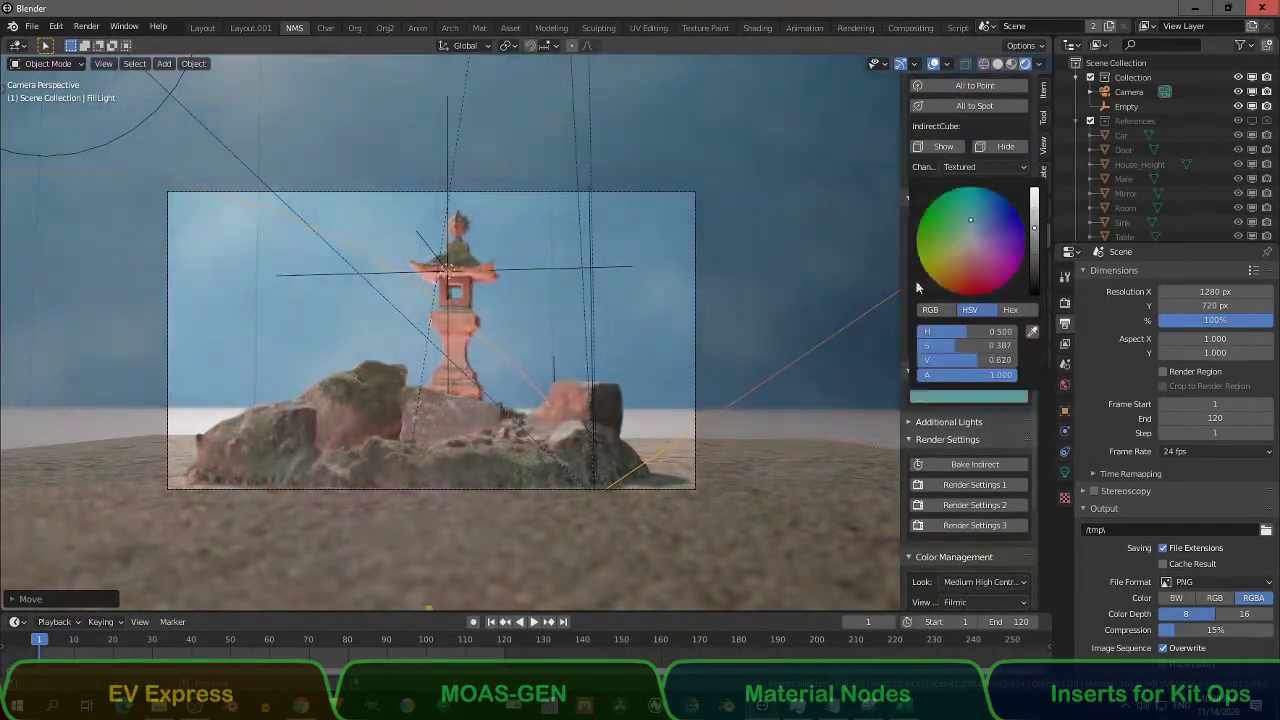
pyautogui.scroll(-4, 993, 485)
pyautogui.click(984, 407)
pyautogui.click(980, 466)
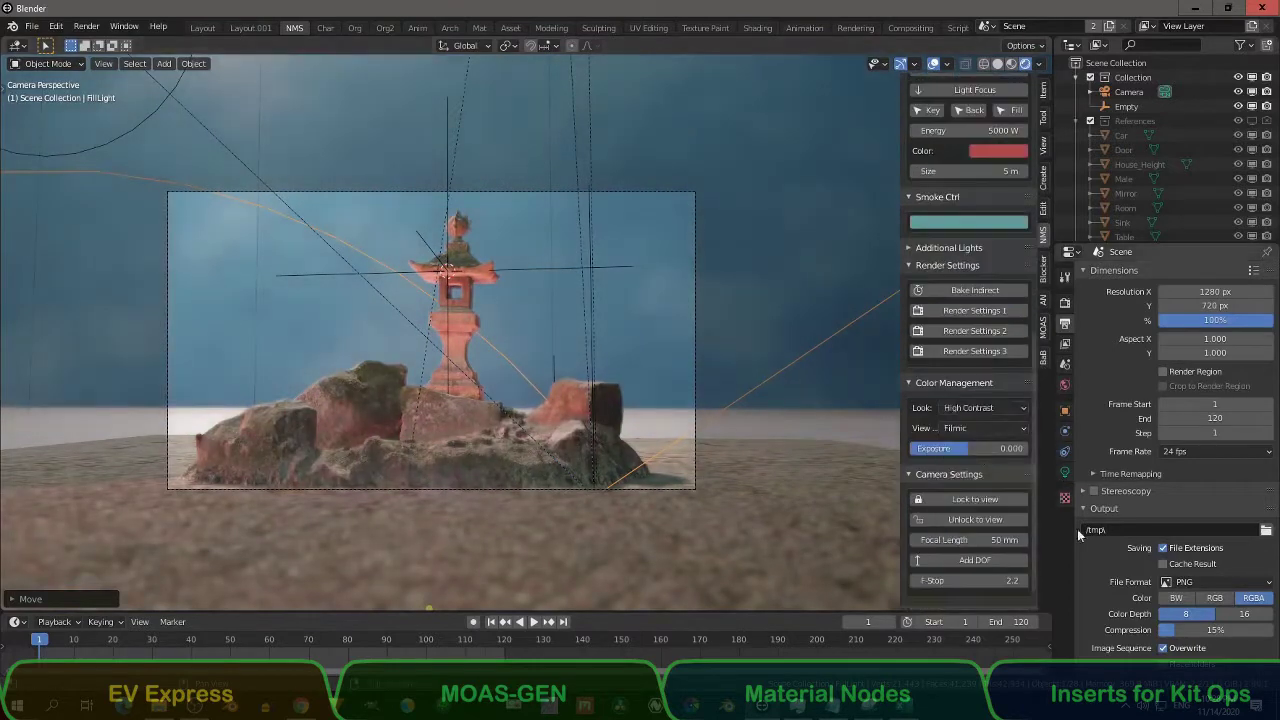
# Render the frame and add a Frame node before the Composite output
pyautogui.press('F12')
pyautogui.click(528, 46)
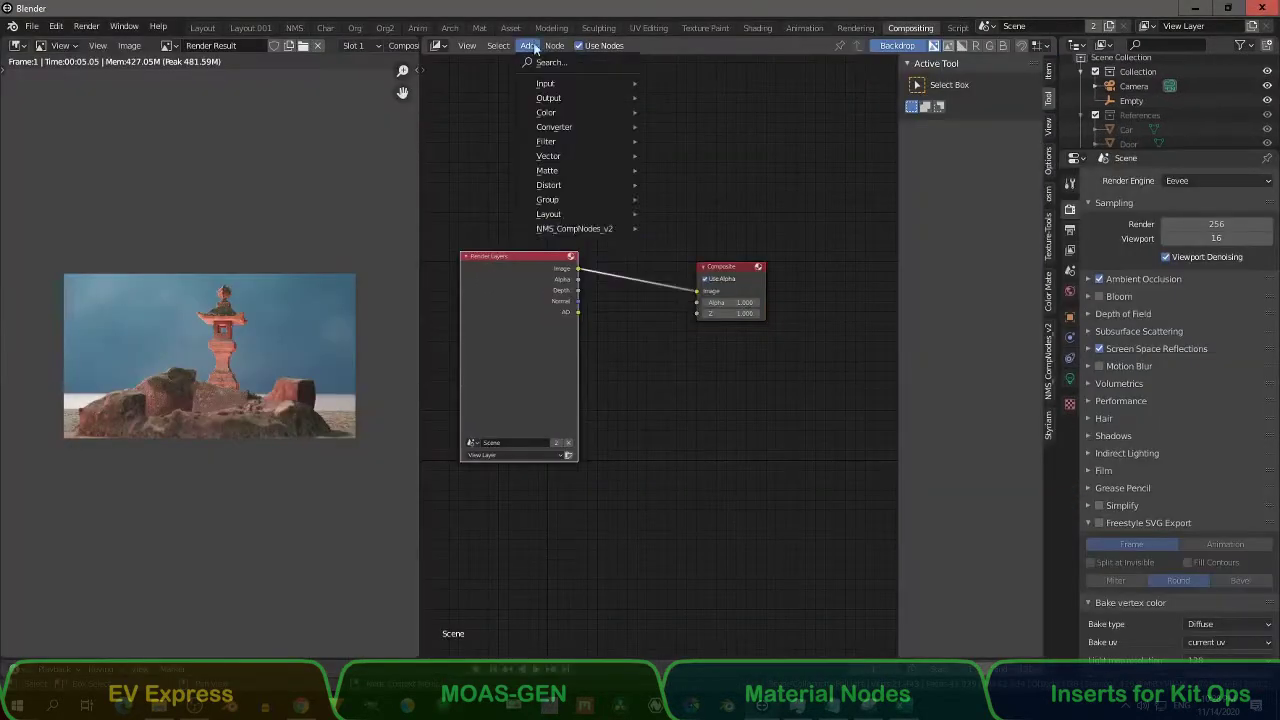
pyautogui.click(630, 215)
# Insert the ASC-CDL node, link its ColdHigh_WarmLow2 output into the Frame, and lower its blend
pyautogui.hotkey('shift', 'a')
pyautogui.click(743, 434)
pyautogui.click(478, 270)
pyautogui.moveTo(480, 352); pyautogui.dragTo(444, 352)
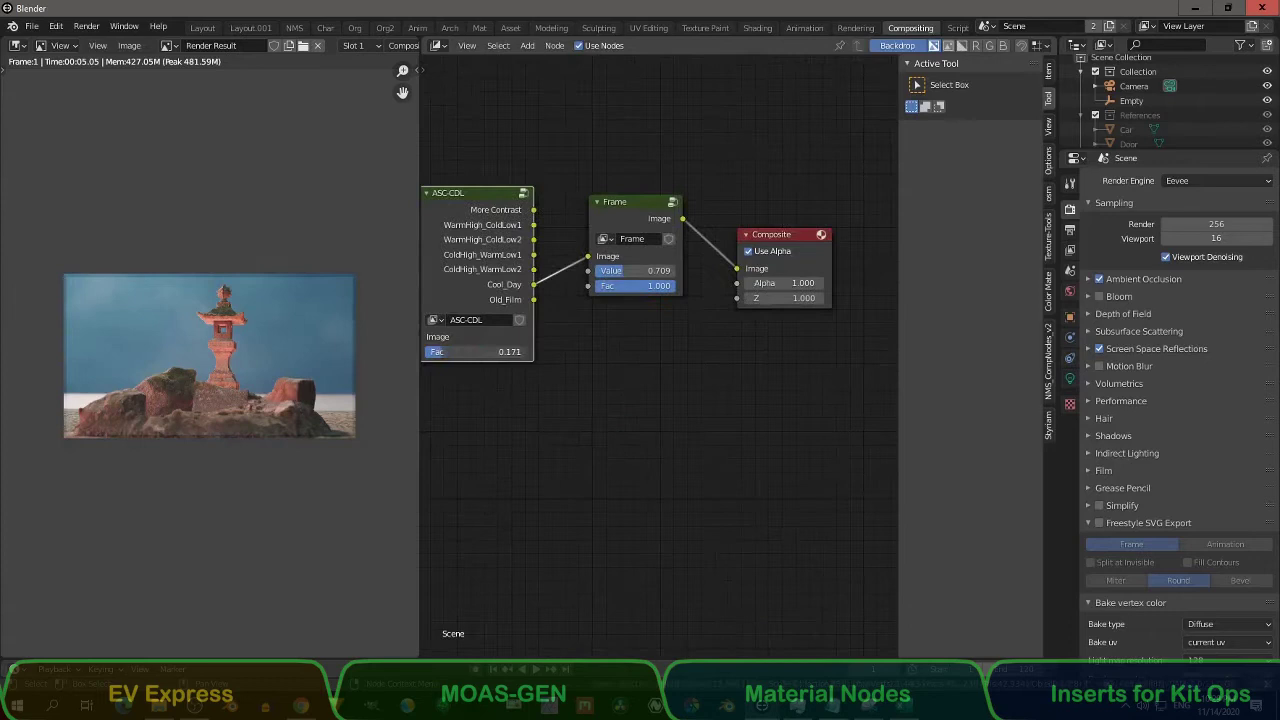
pyautogui.moveTo(533, 270); pyautogui.dragTo(588, 256)
pyautogui.moveTo(490, 352); pyautogui.dragTo(452, 352)
# Set Pivoted_Contrast power to 1.200, add a Vignette after Sat_Disp, and edit its saturation
pyautogui.click(583, 284)
pyautogui.click(583, 284)
pyautogui.moveTo(583, 284); pyautogui.dragTo(552, 279, button='middle')
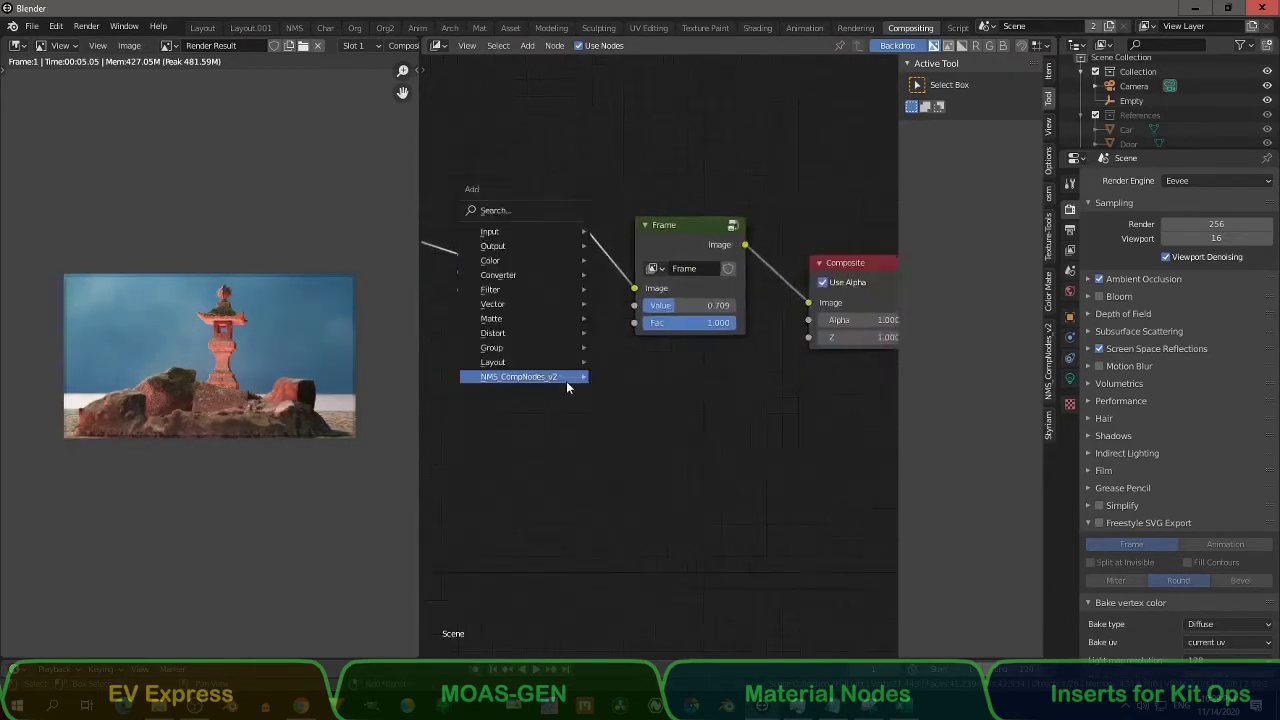
pyautogui.click(619, 540)
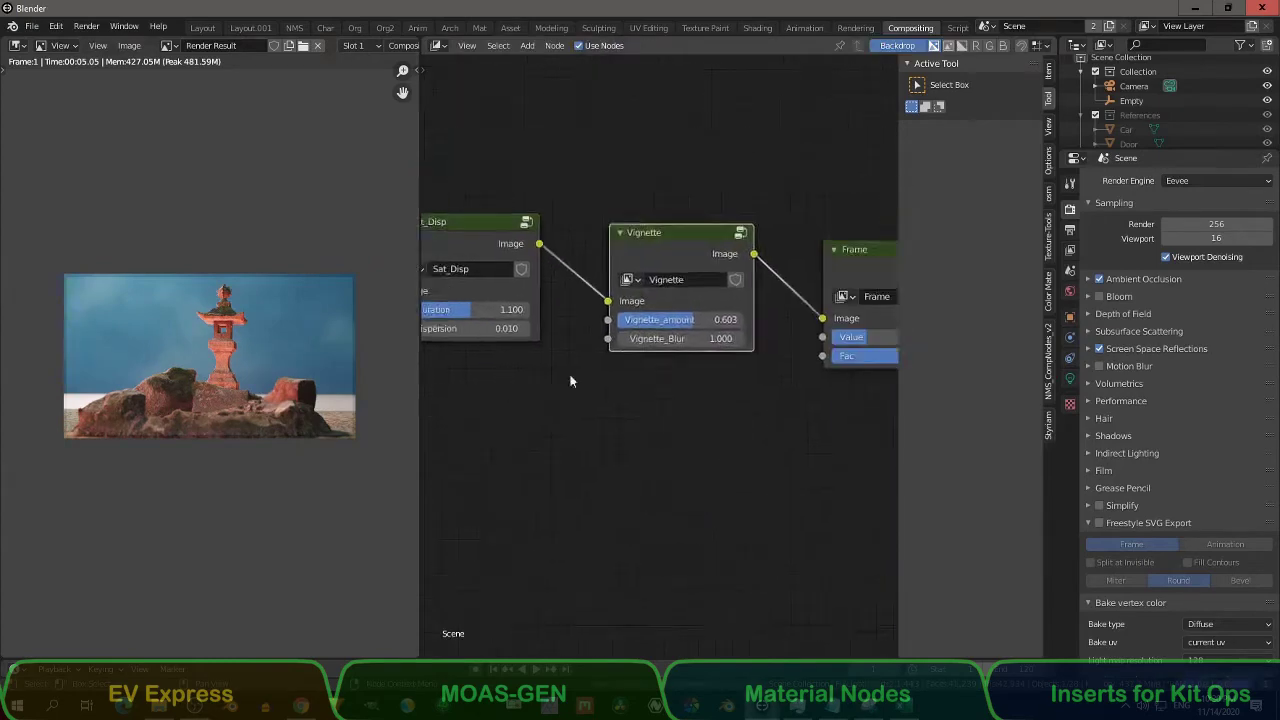
pyautogui.scroll(2, 700, 300)
pyautogui.click(600, 295)
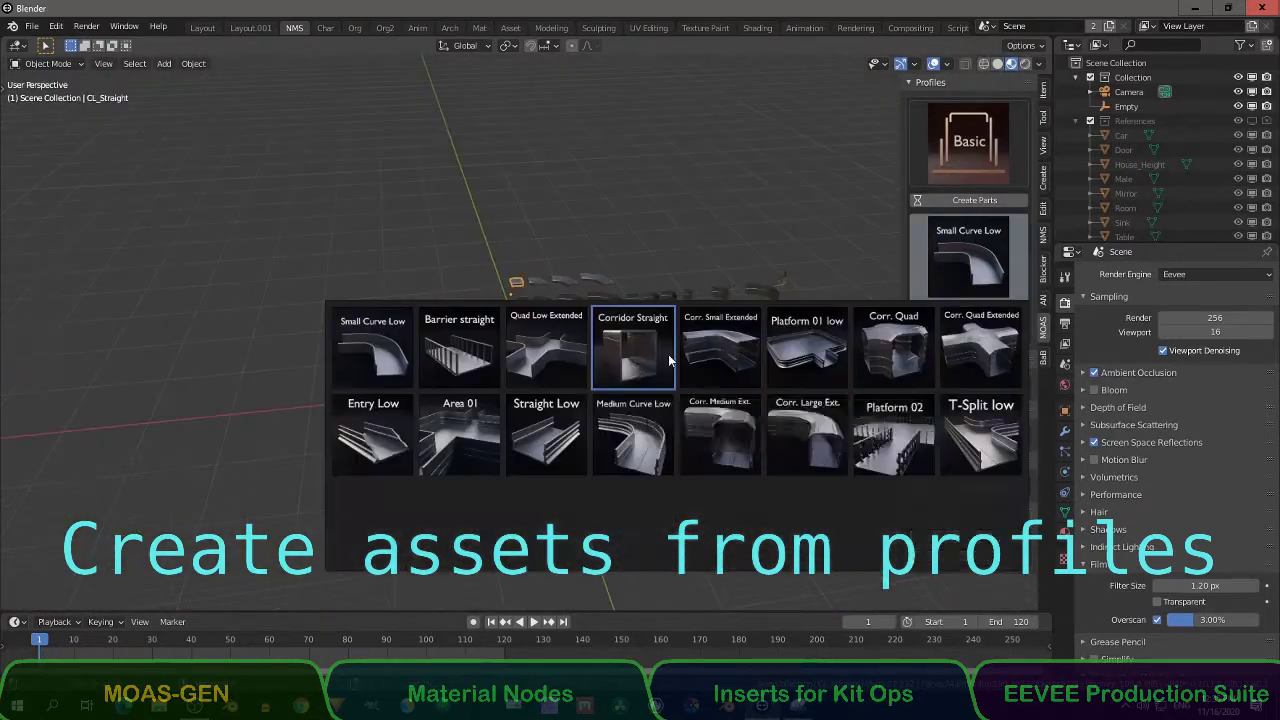
# Pick the Corridor Straight profile asset
pyautogui.click(668, 358)
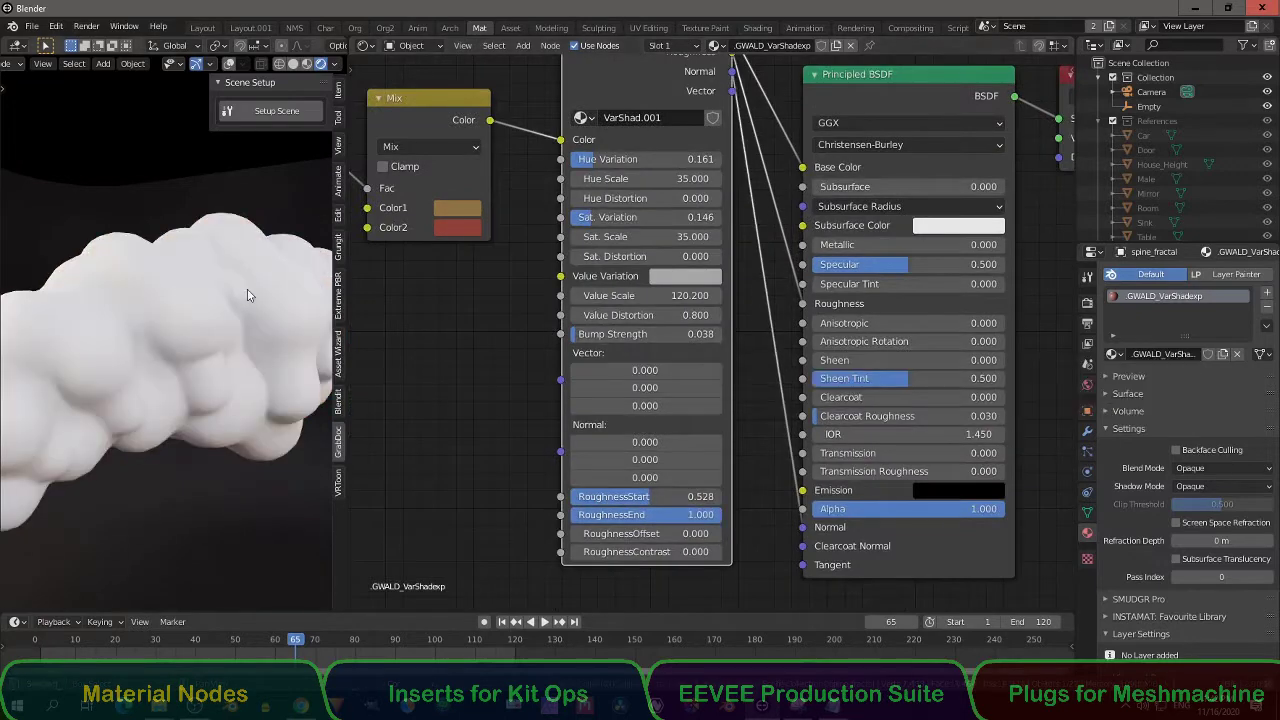
# Delete the blob's two existing material nodes to make room for a new material node group
pyautogui.moveTo(447, 133); pyautogui.dragTo(775, 503)
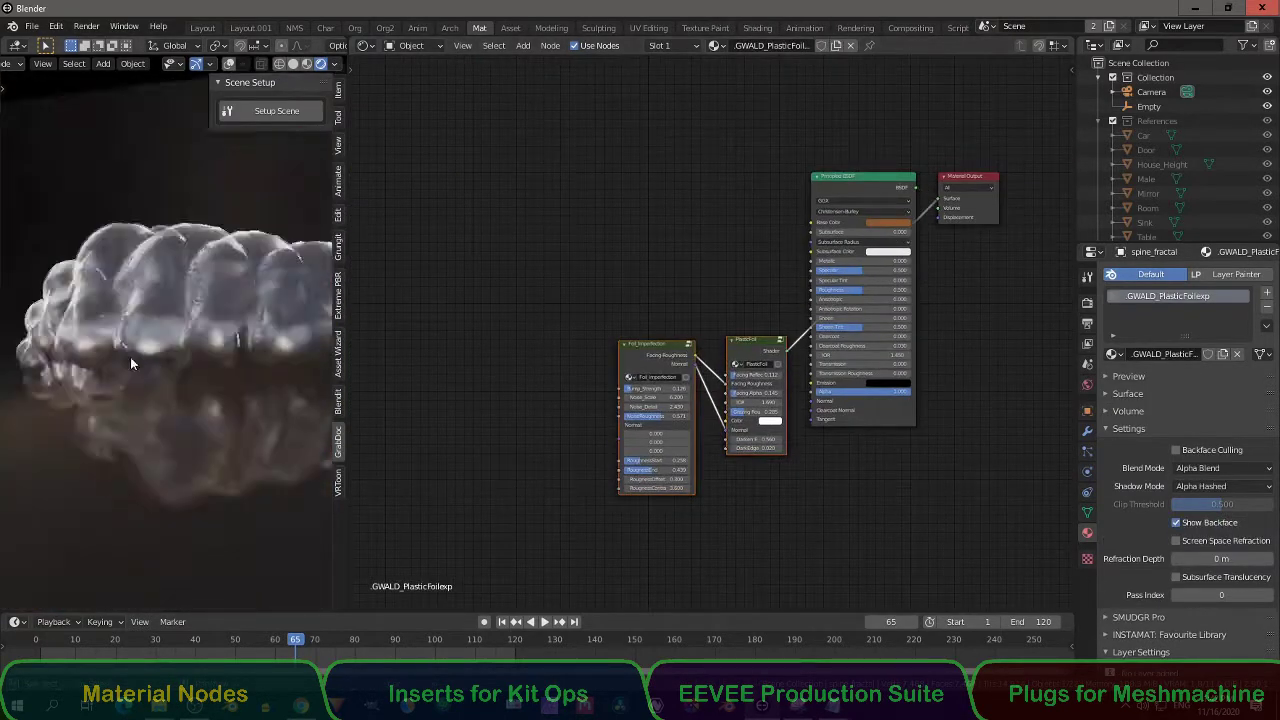
pyautogui.press('x')
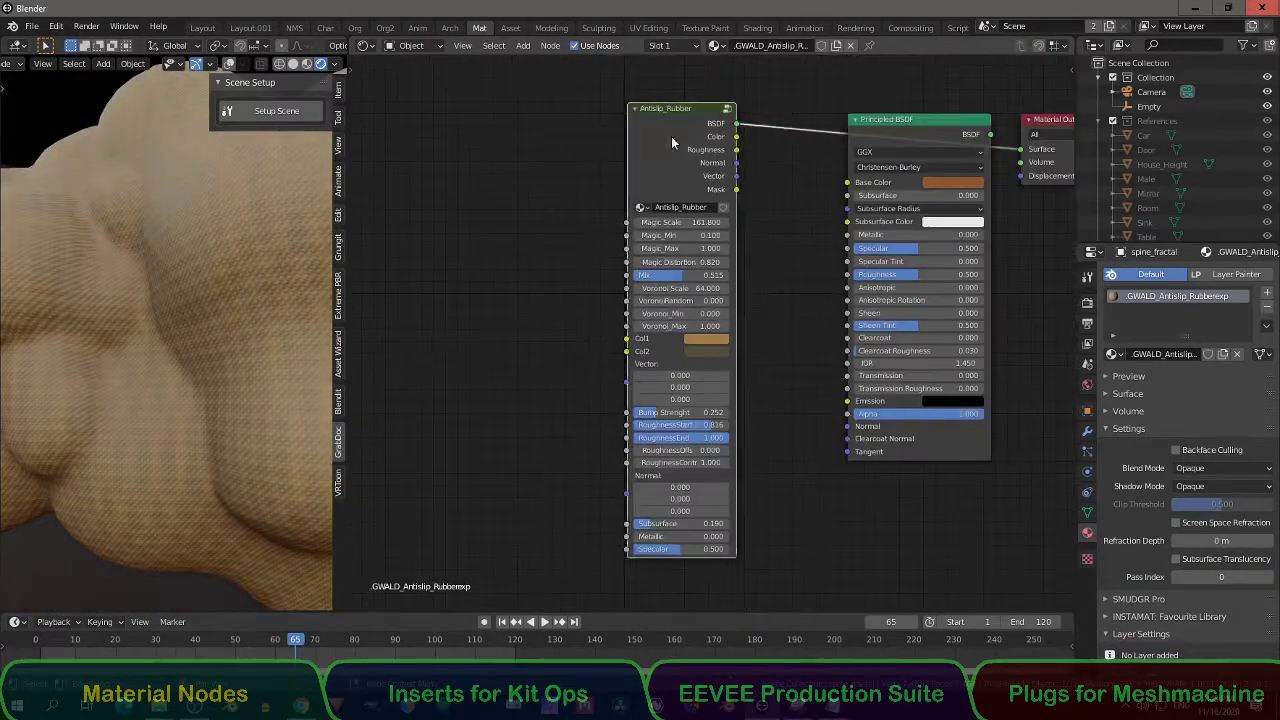
pyautogui.hotkey('shift', 'a')
pyautogui.moveTo(512, 540)
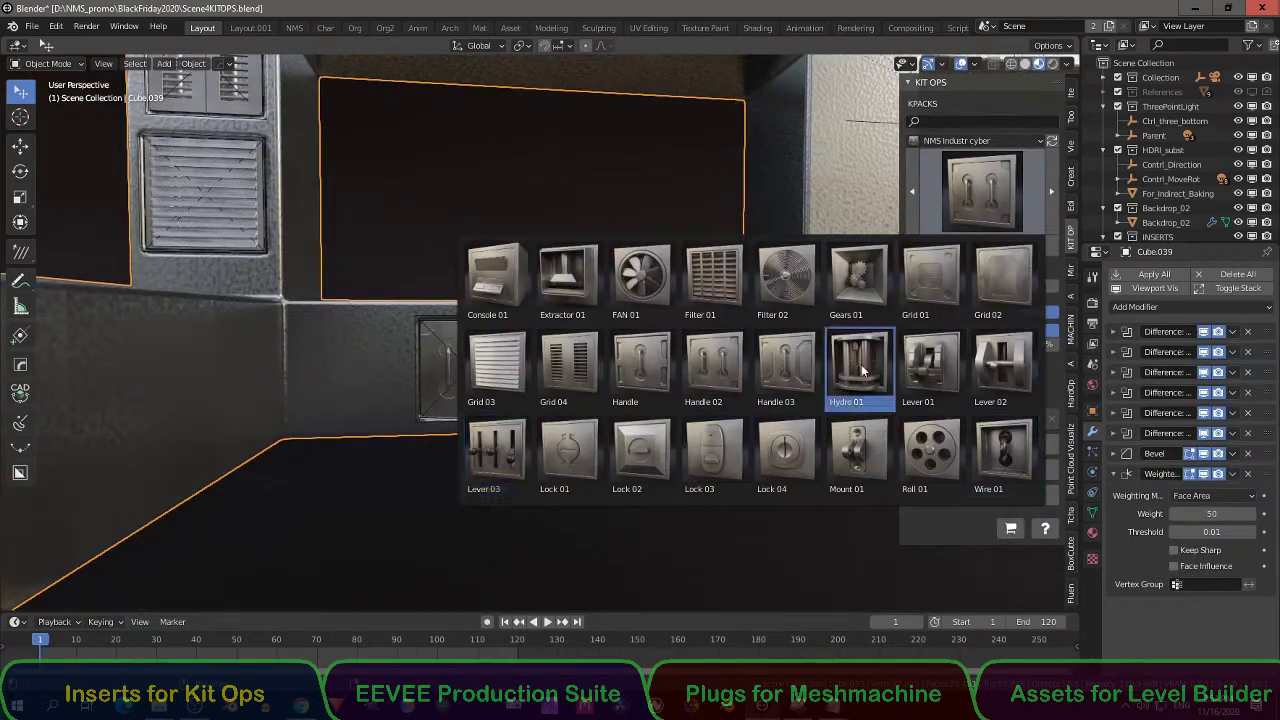
# Place the Hydro 01, Lever 01 and Filter 01 inserts on the sci-fi wall
pyautogui.click(861, 364)
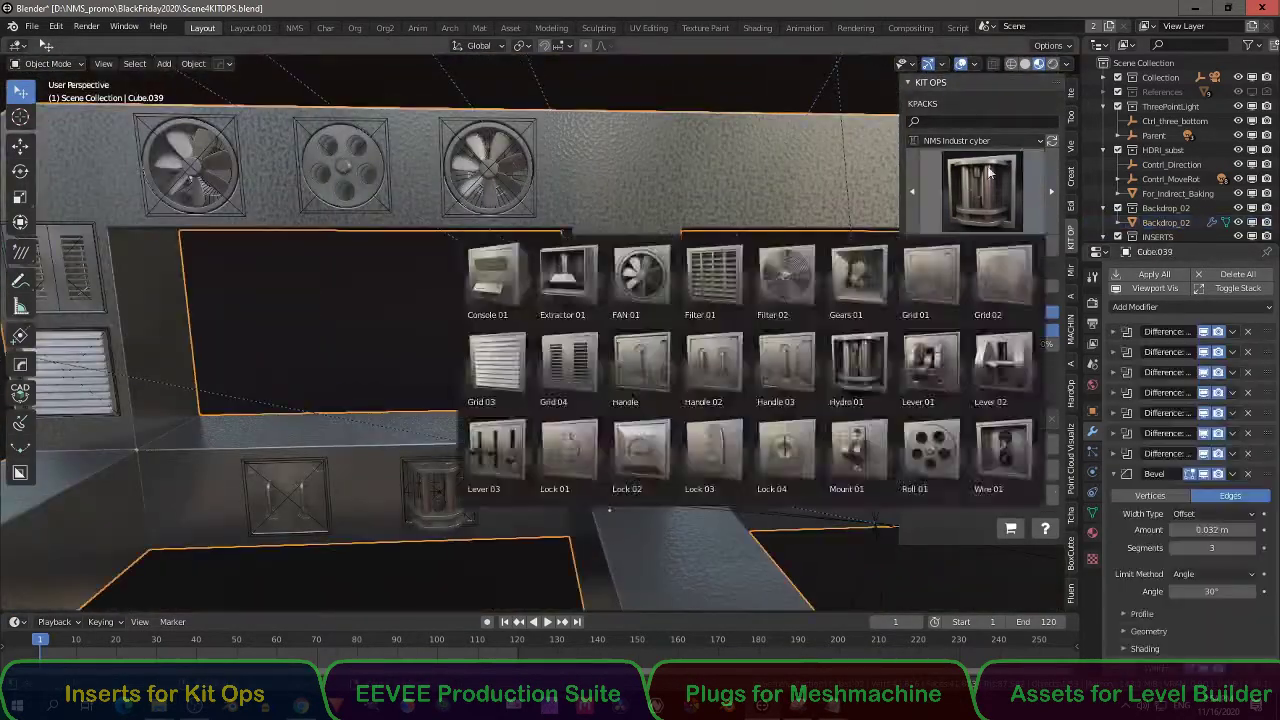
pyautogui.click(700, 460)
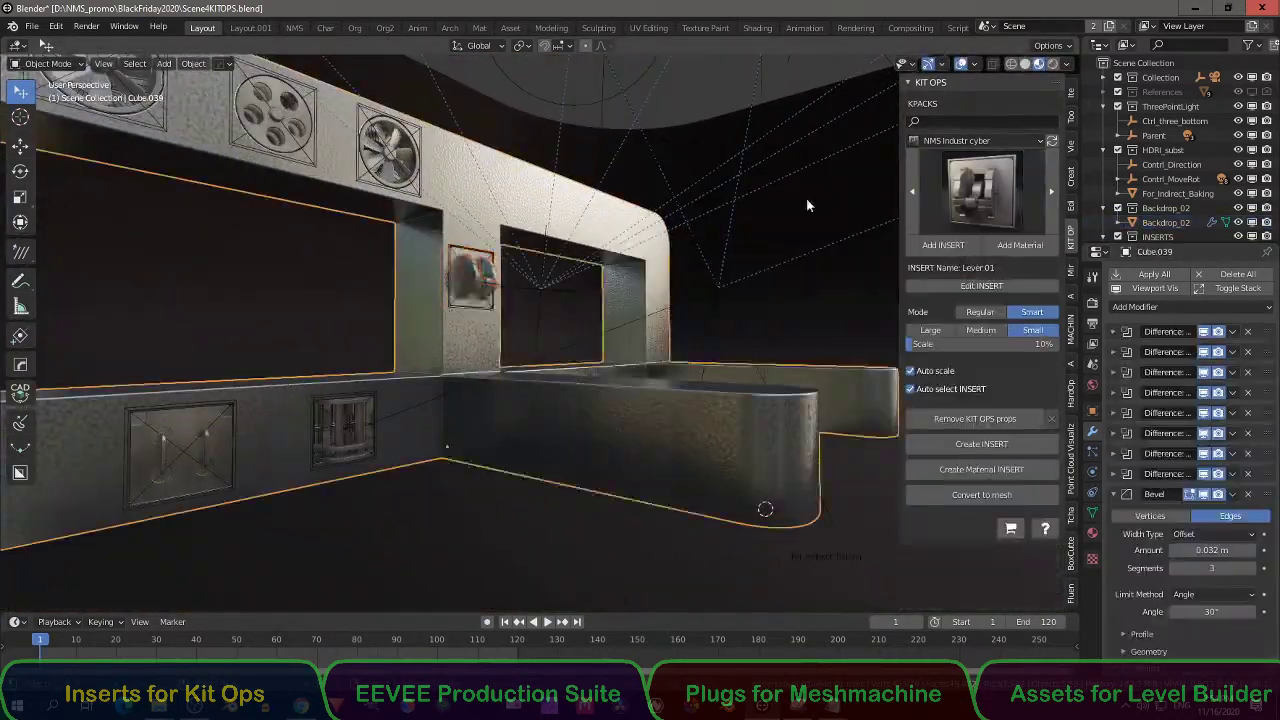
pyautogui.click(981, 195)
pyautogui.click(1008, 276)
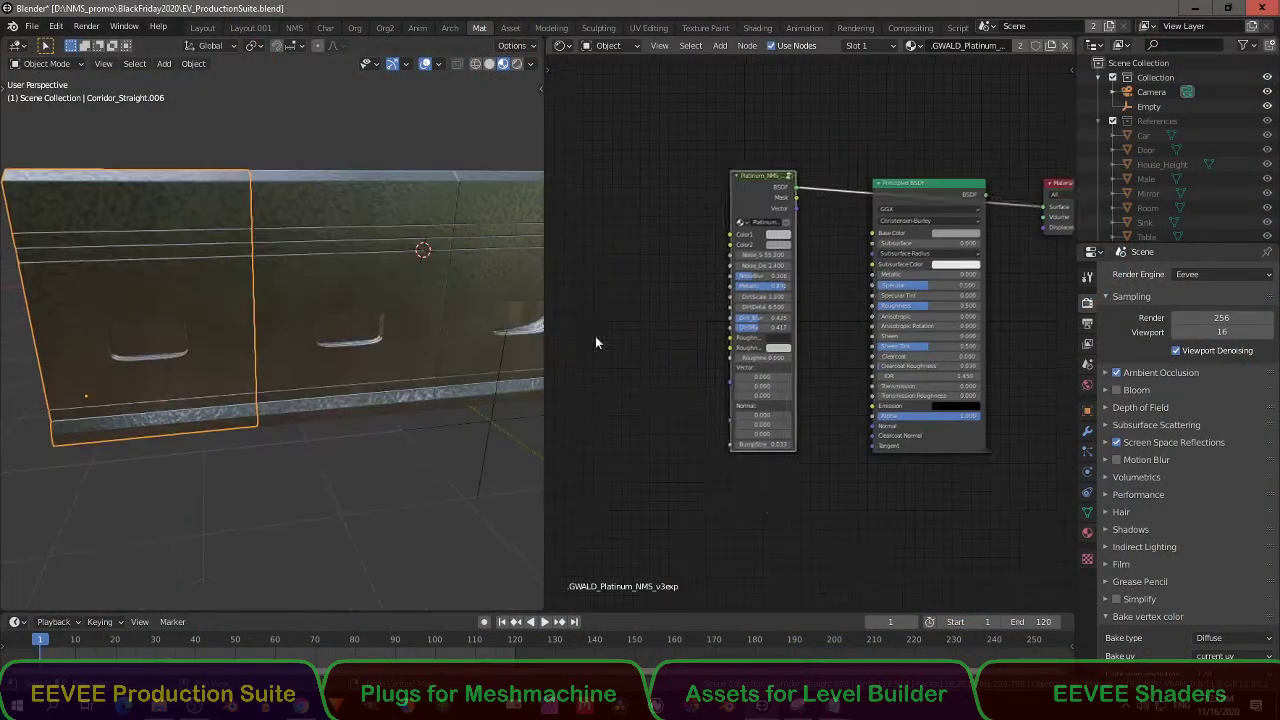
# Orbit the corridor and select the back light and spot lights of the light rig
pyautogui.hotkey('shift', 'a')
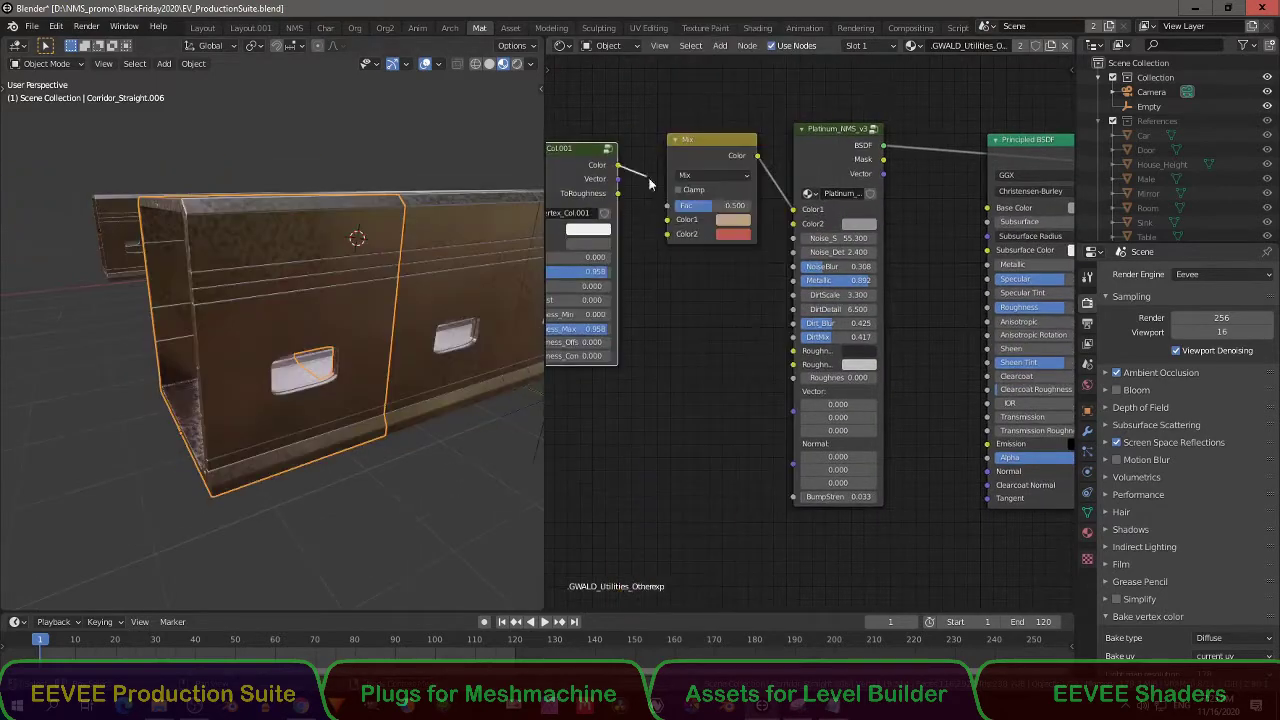
pyautogui.moveTo(500, 420); pyautogui.dragTo(337, 372, button='middle')
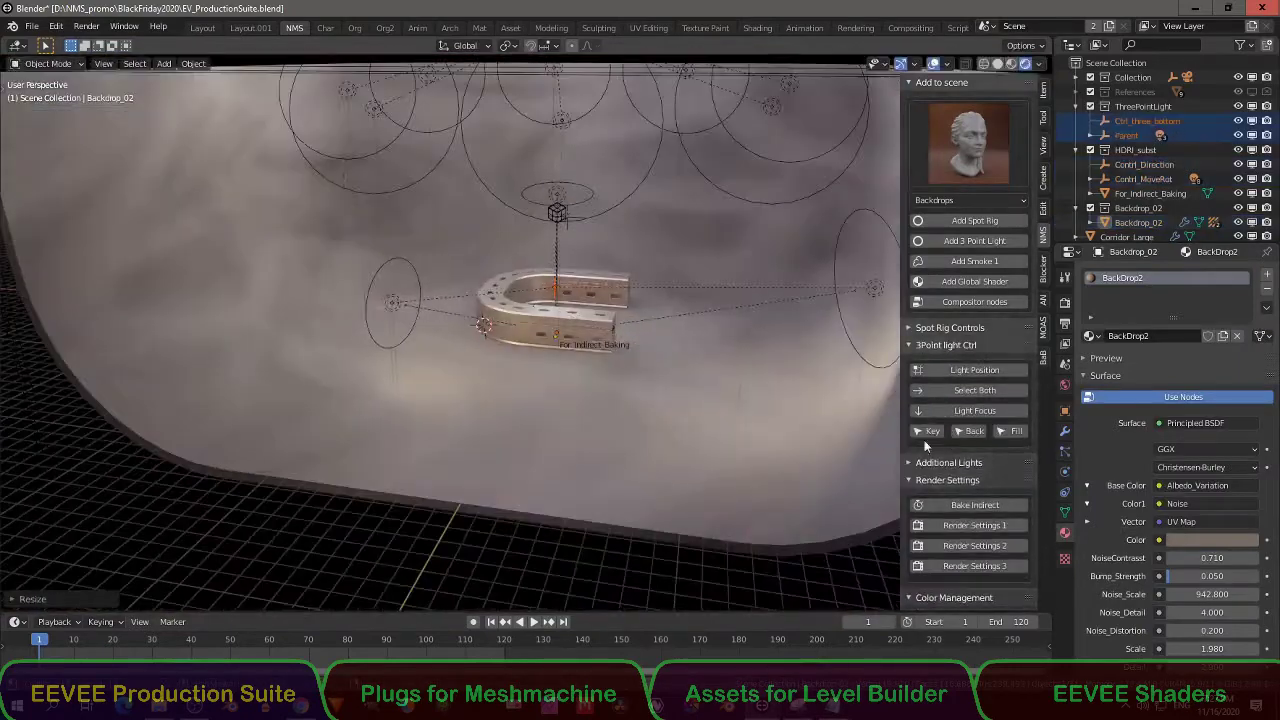
pyautogui.click(969, 431)
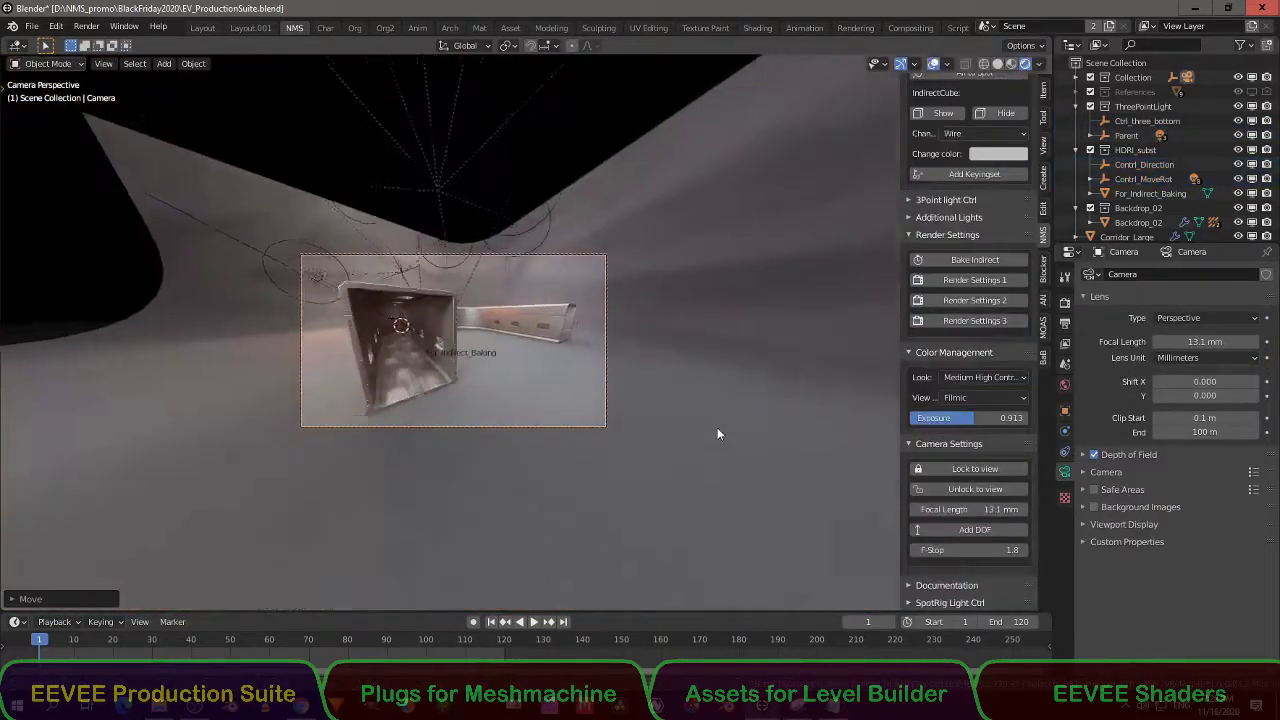
pyautogui.scroll(4, 643, 421)
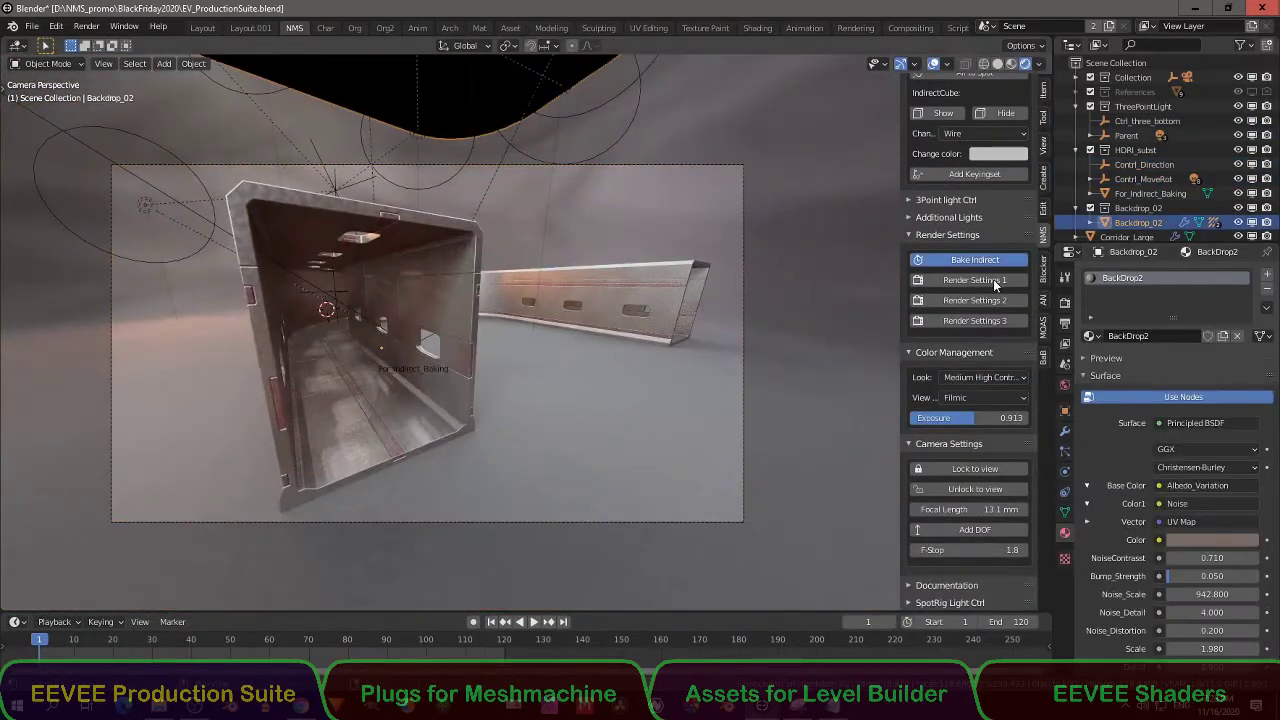
pyautogui.click(995, 280)
pyautogui.scroll(-5, 967, 248)
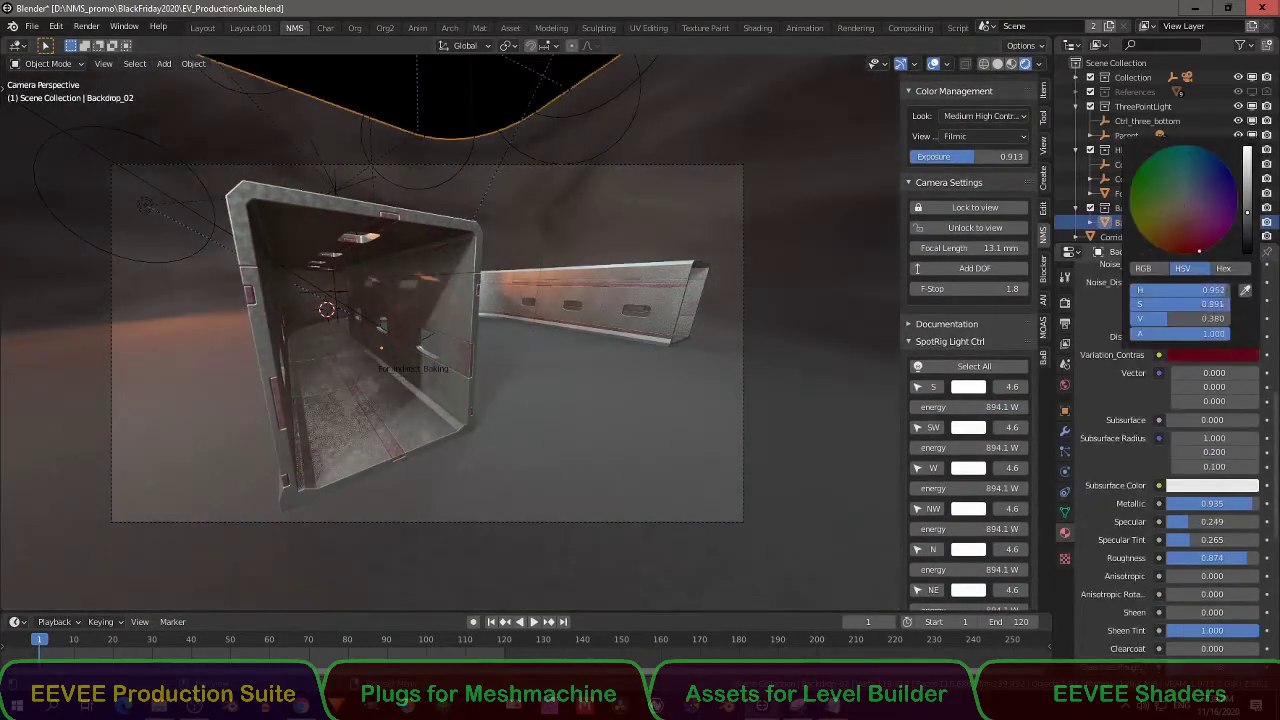
# Make the backdrop dark red with roughness 0.982, render, and raise Dispersion to 0.100
pyautogui.moveTo(1200, 251); pyautogui.dragTo(1188, 240)
pyautogui.moveTo(1205, 413); pyautogui.dragTo(1222, 413)
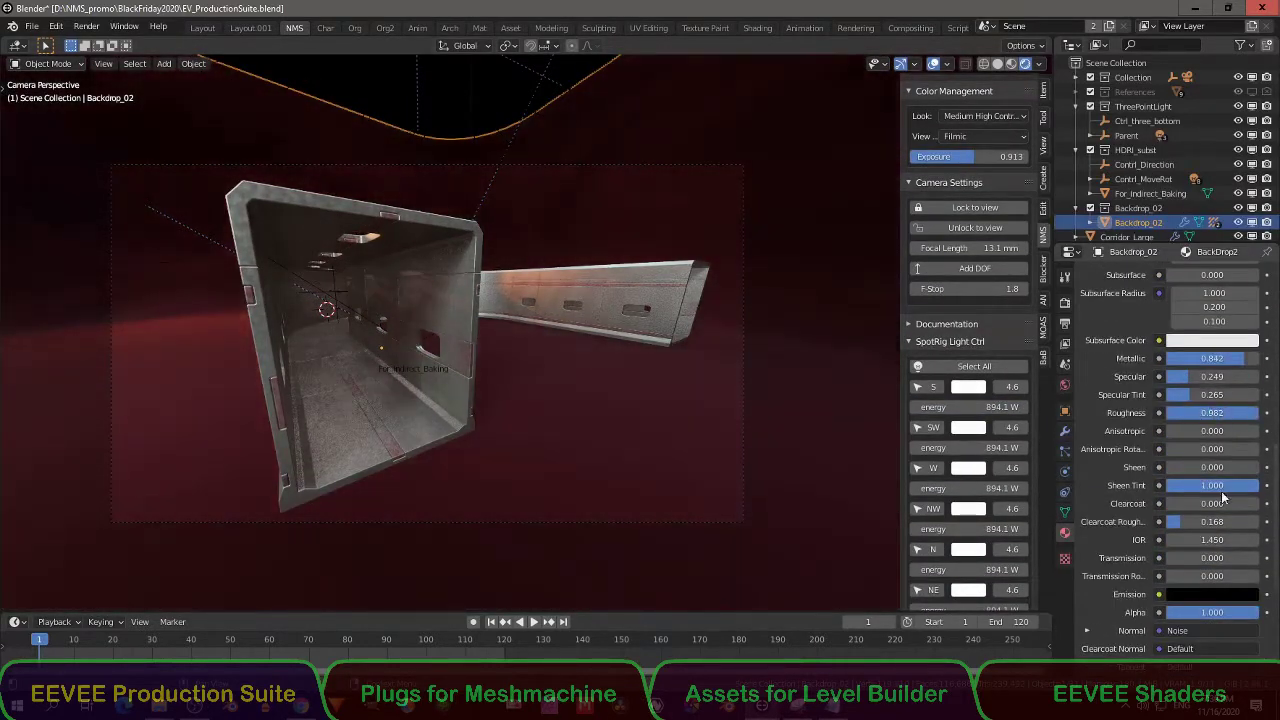
pyautogui.press('F12')
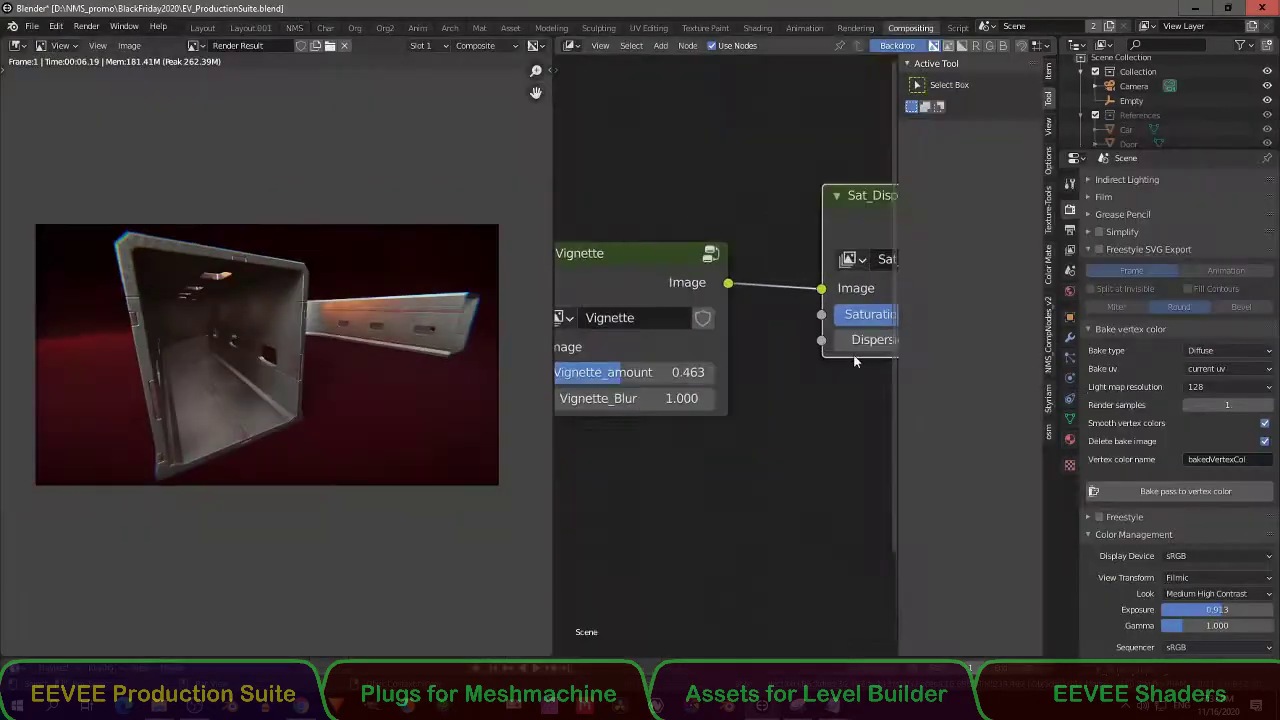
pyautogui.moveTo(796, 362); pyautogui.dragTo(820, 362)
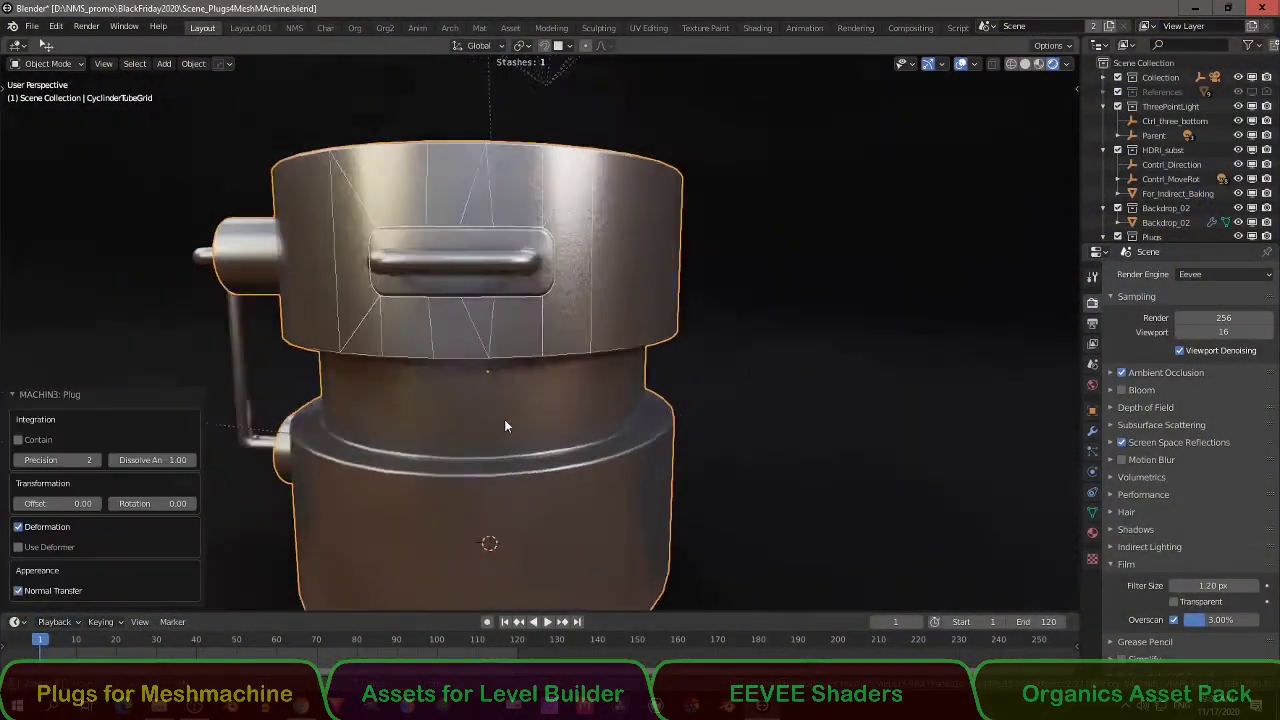
# Insert circular and round socket plugs into the cylinder and merge them in
pyautogui.click(918, 338)
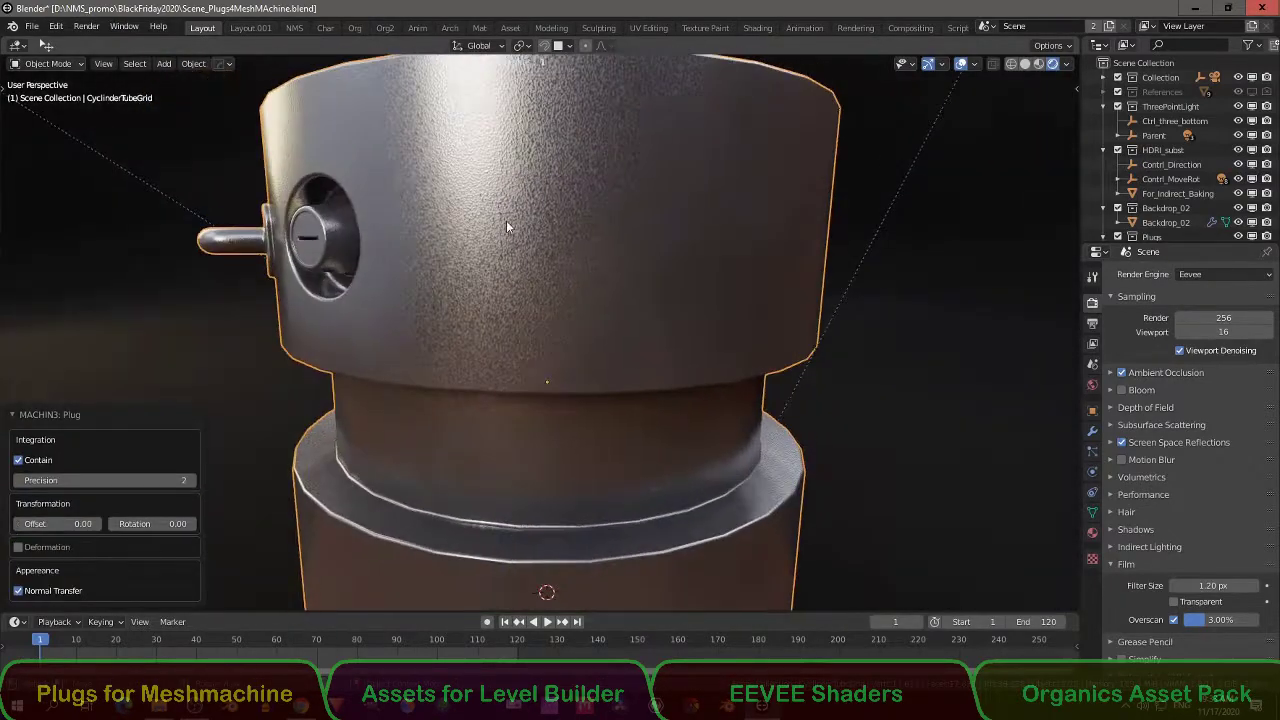
pyautogui.click(643, 585)
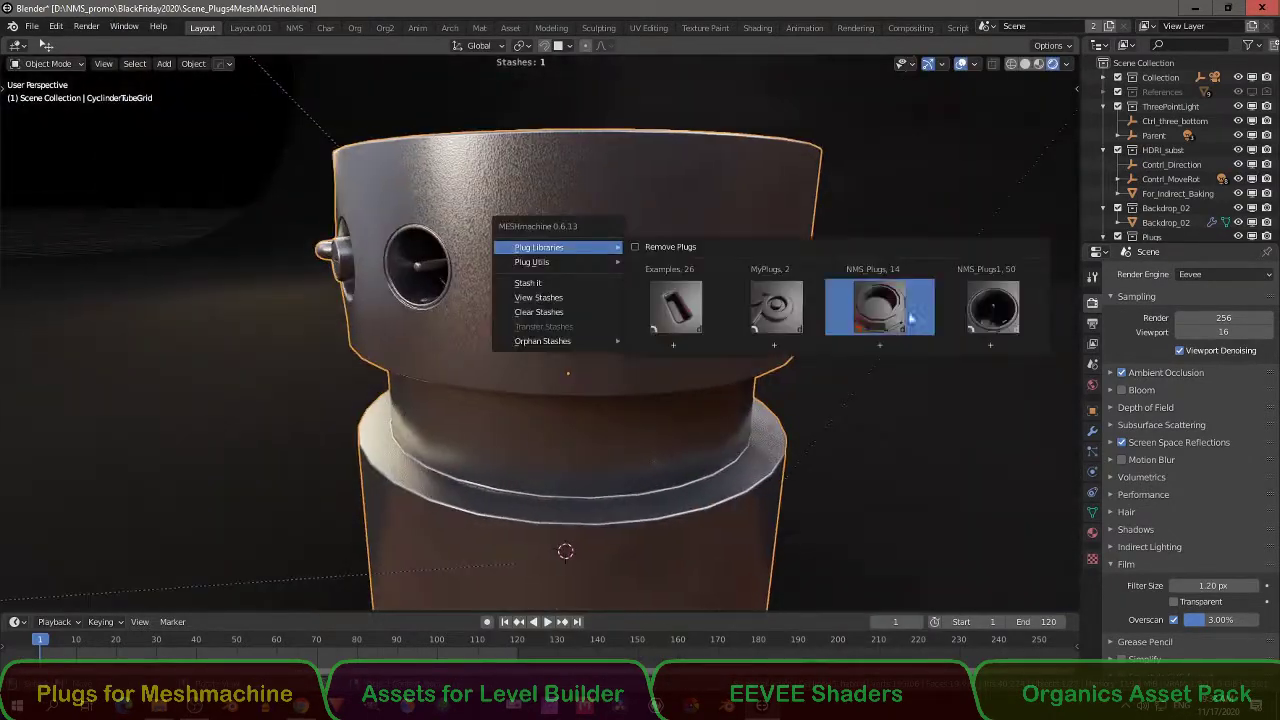
pyautogui.click(905, 315)
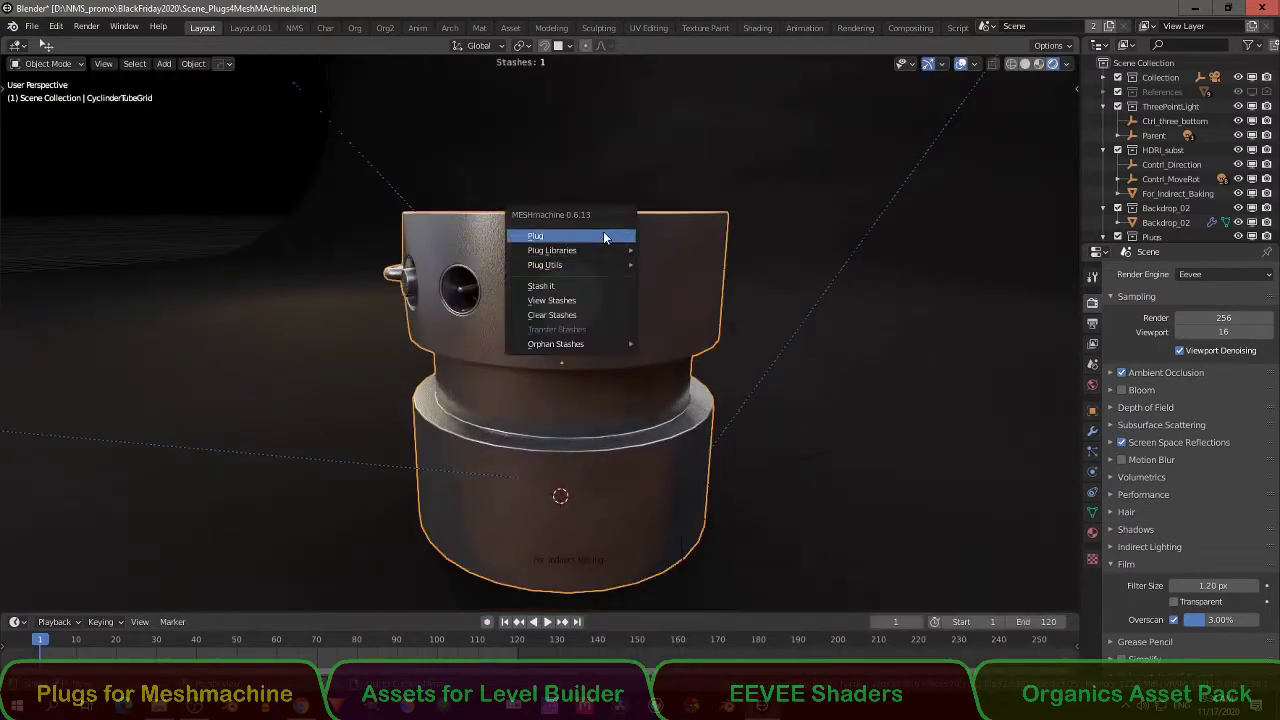
pyautogui.click(604, 238)
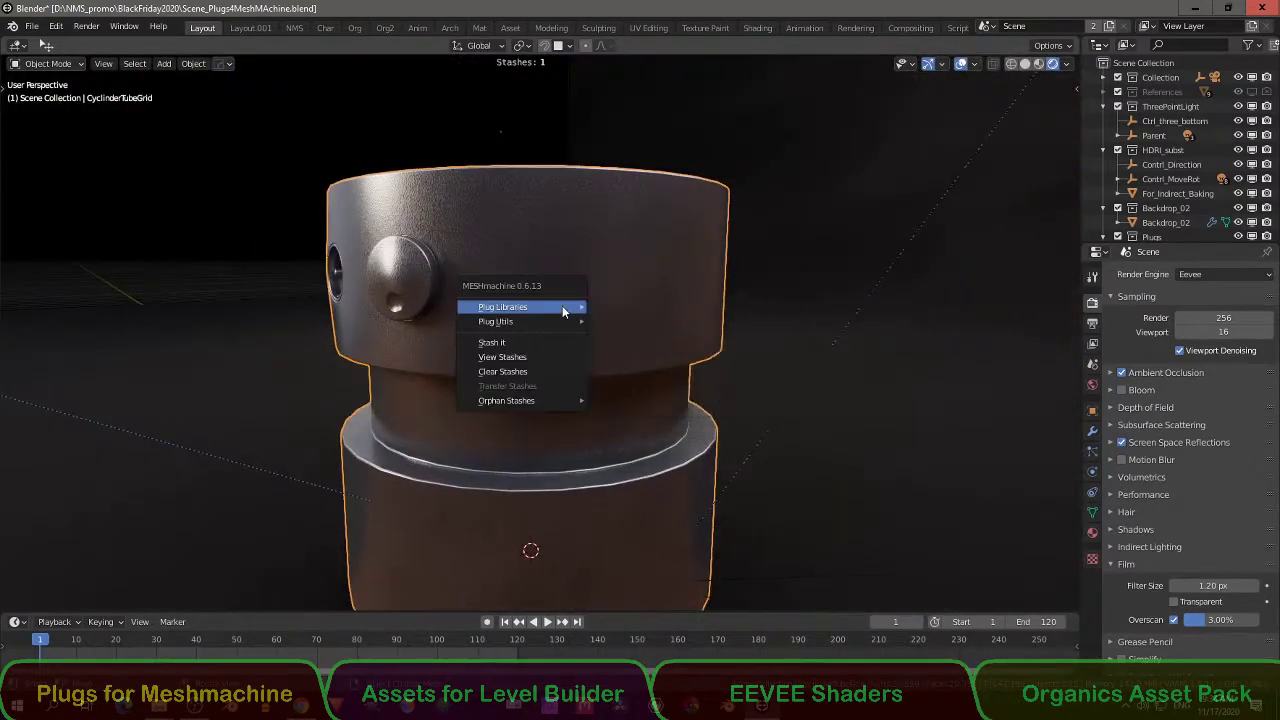
# Insert the handle plug at the 3D cursor, rotate it around Z, and inspect the eye plug
pyautogui.click(704, 234)
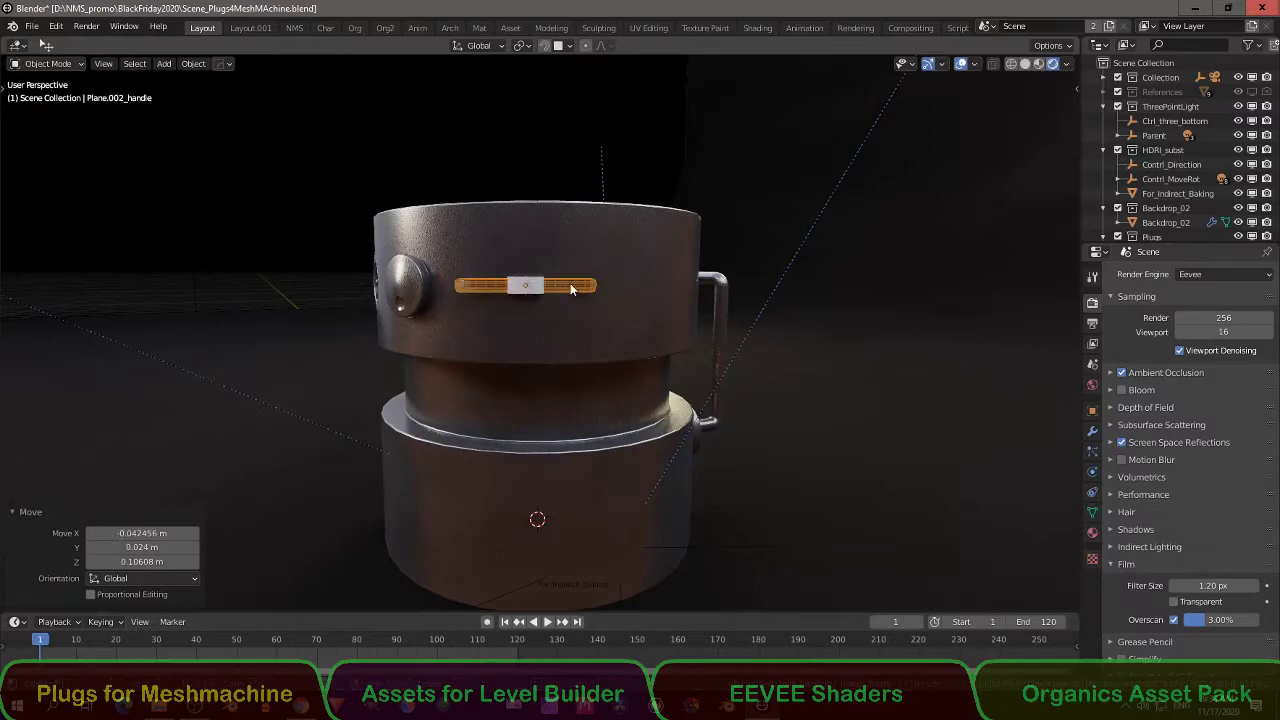
pyautogui.press('r')
pyautogui.press('z')
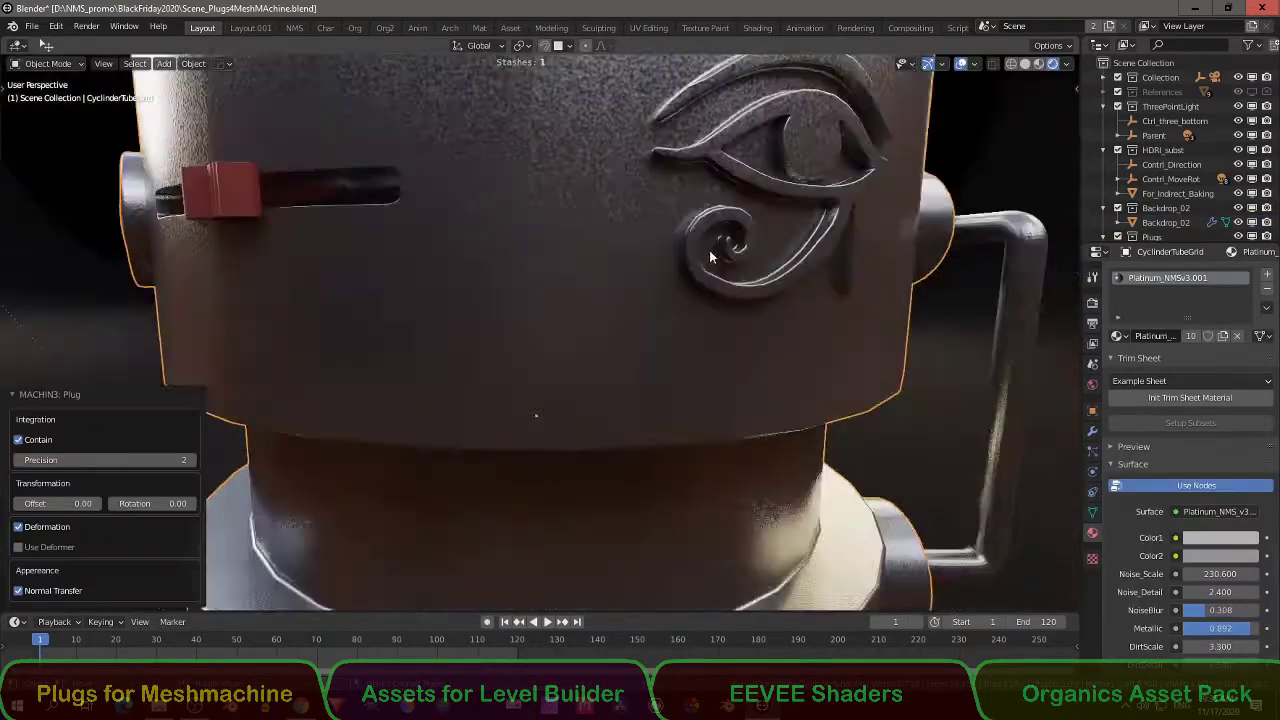
pyautogui.moveTo(860, 250); pyautogui.dragTo(558, 317, button='middle')
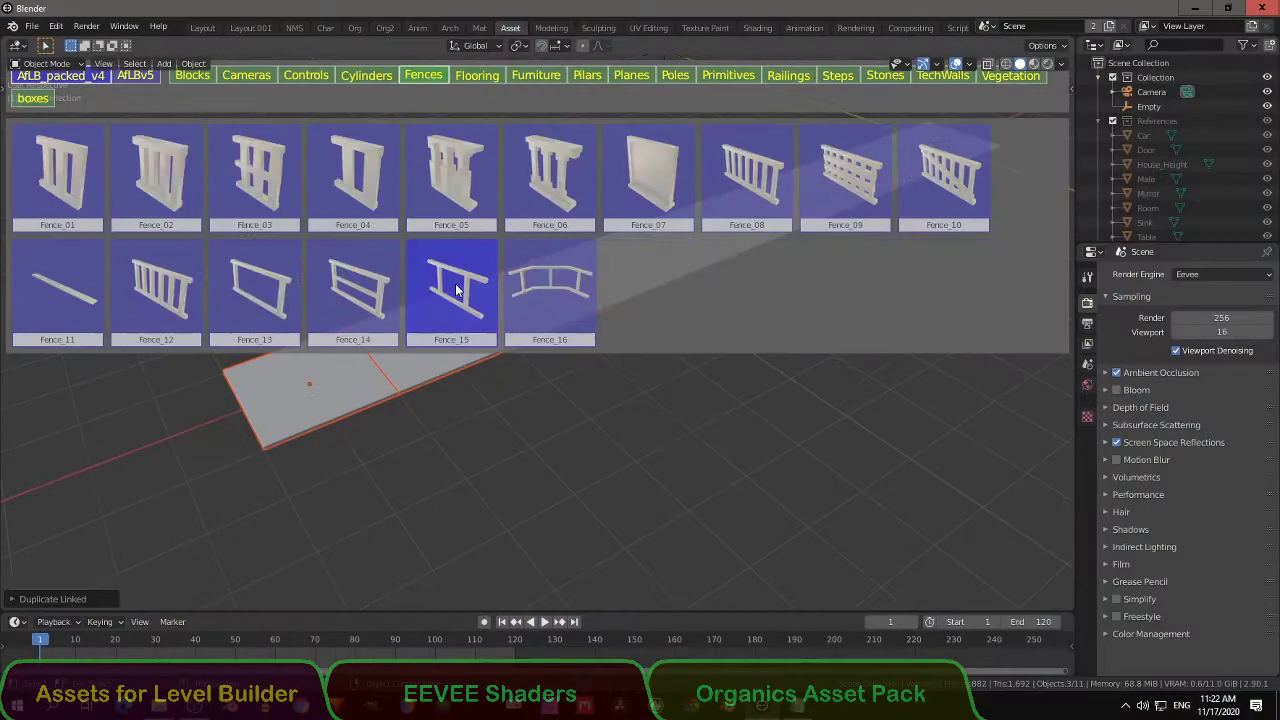
# Place a copy of the Fence_15 asset in the scene
pyautogui.click(456, 290)
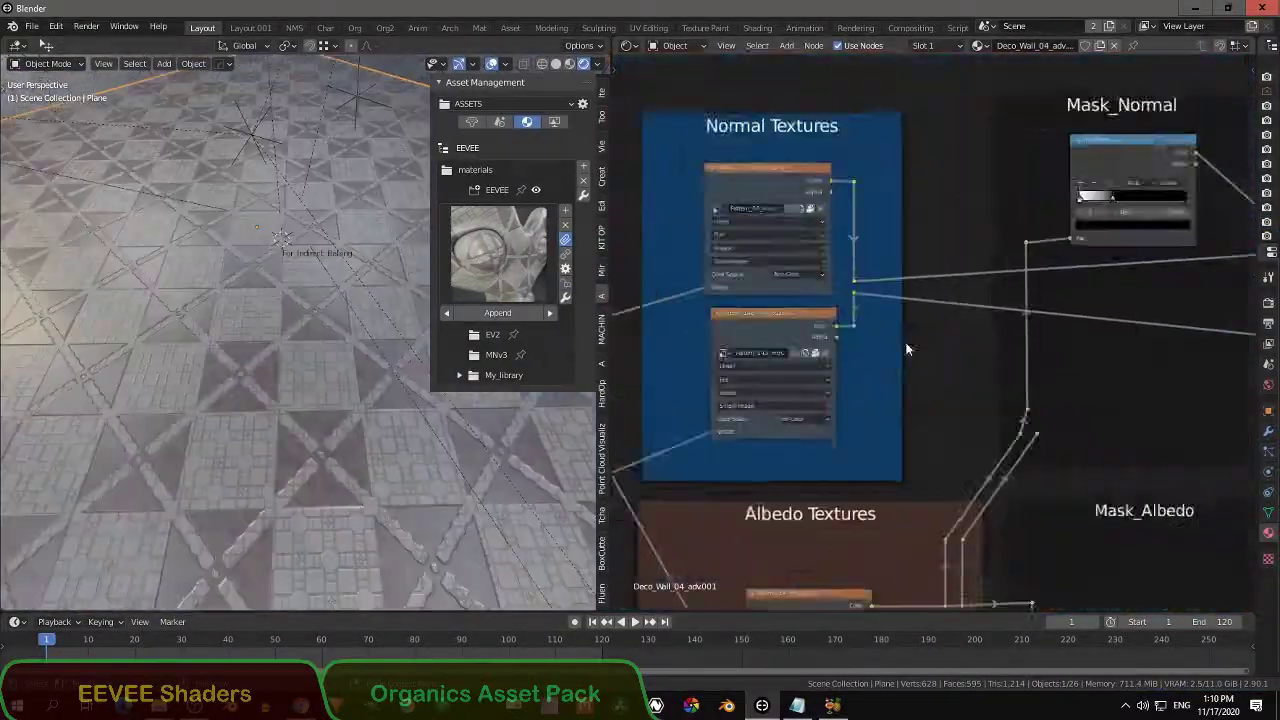
# Scroll the Textures folder listing of Pattern diffuse and normal images
pyautogui.scroll(2, 900, 340)
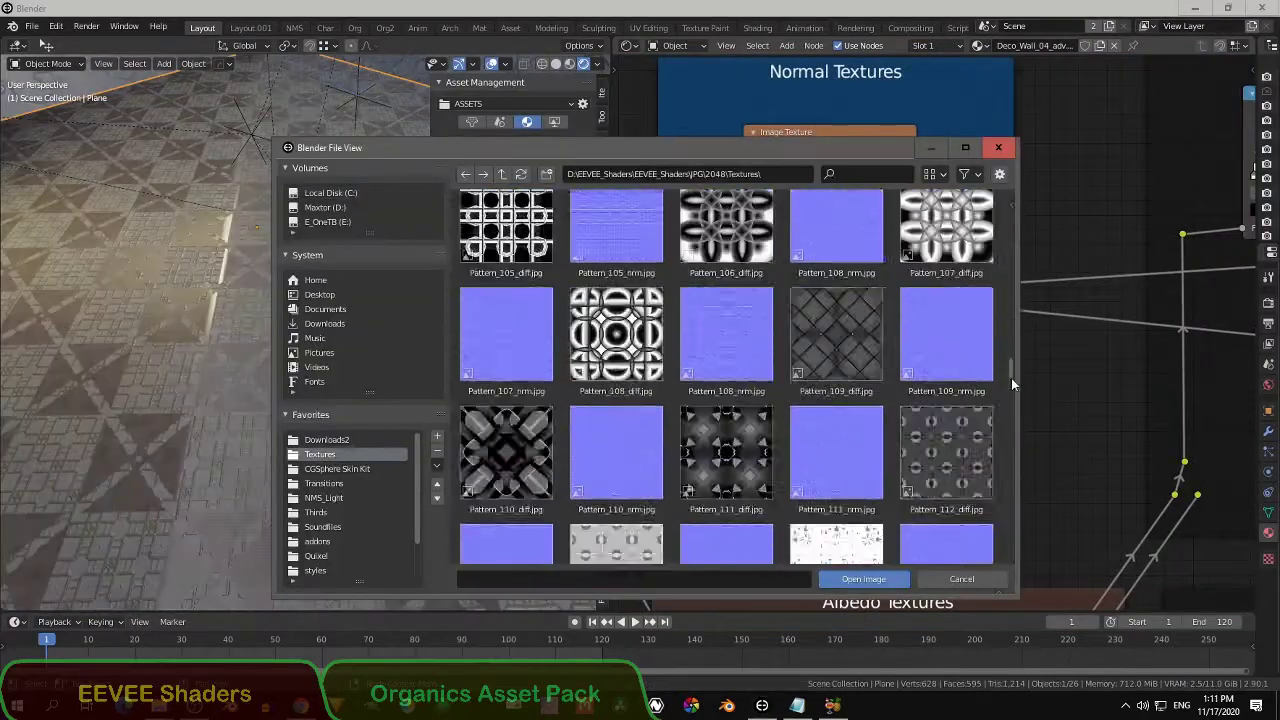